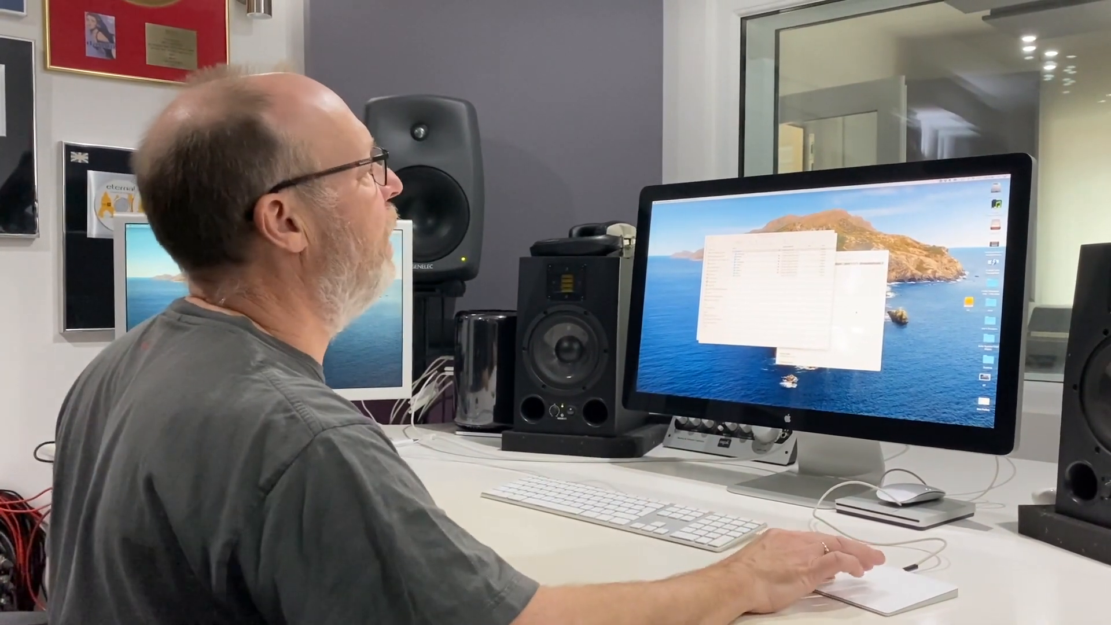
Step: Open the Earth folder in Finder and duplicate the project "Earth - 12 5 20 (AW15) Unmastered"
click(853, 307)
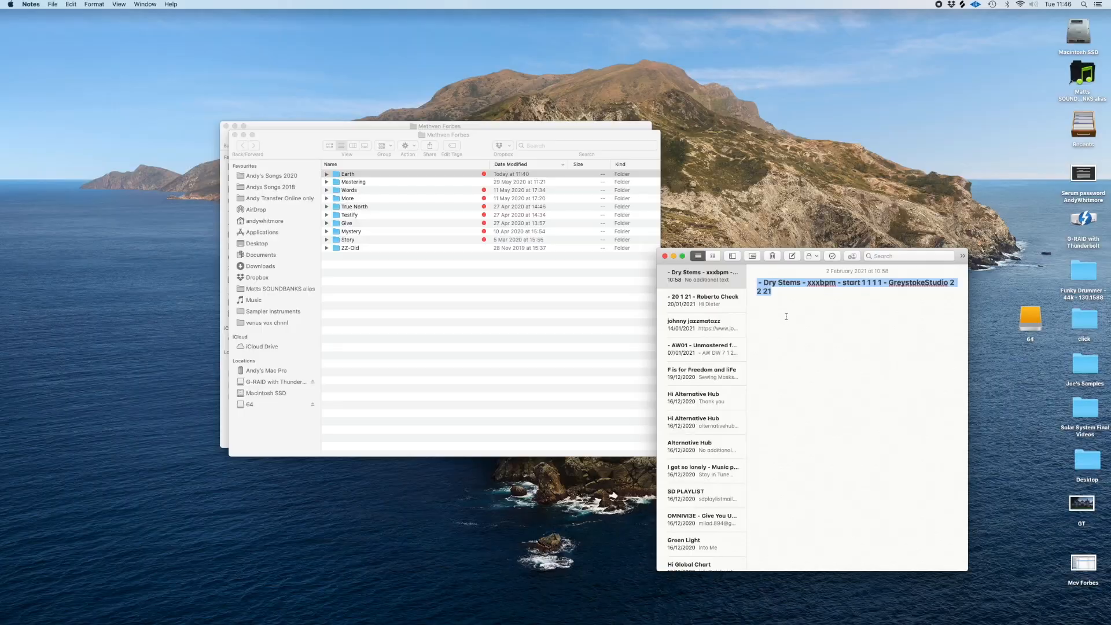
click(787, 317)
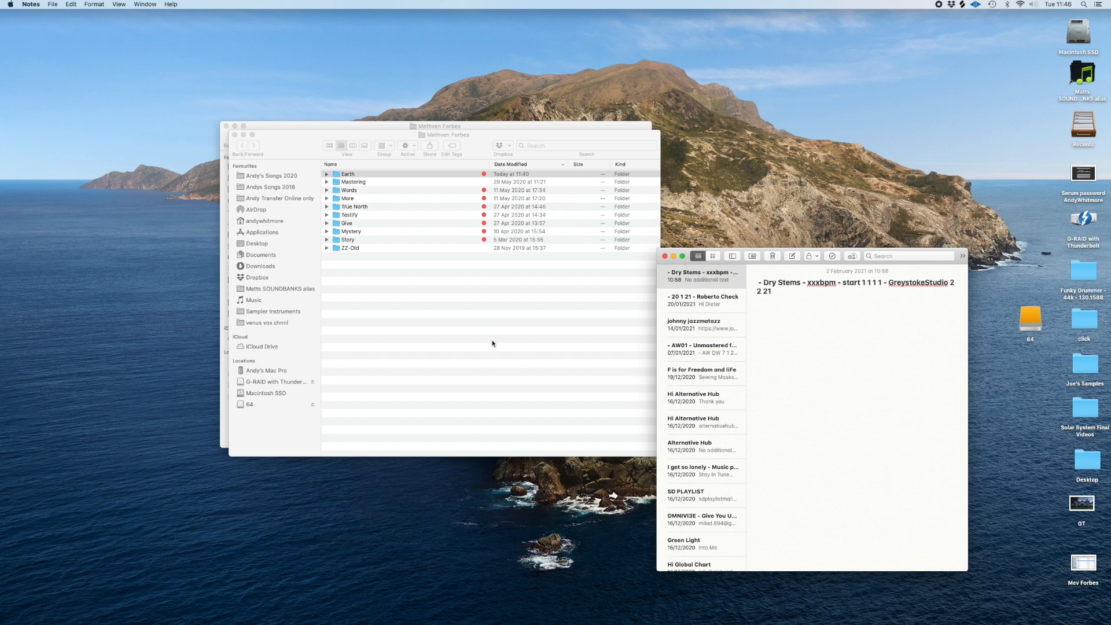
click(359, 175)
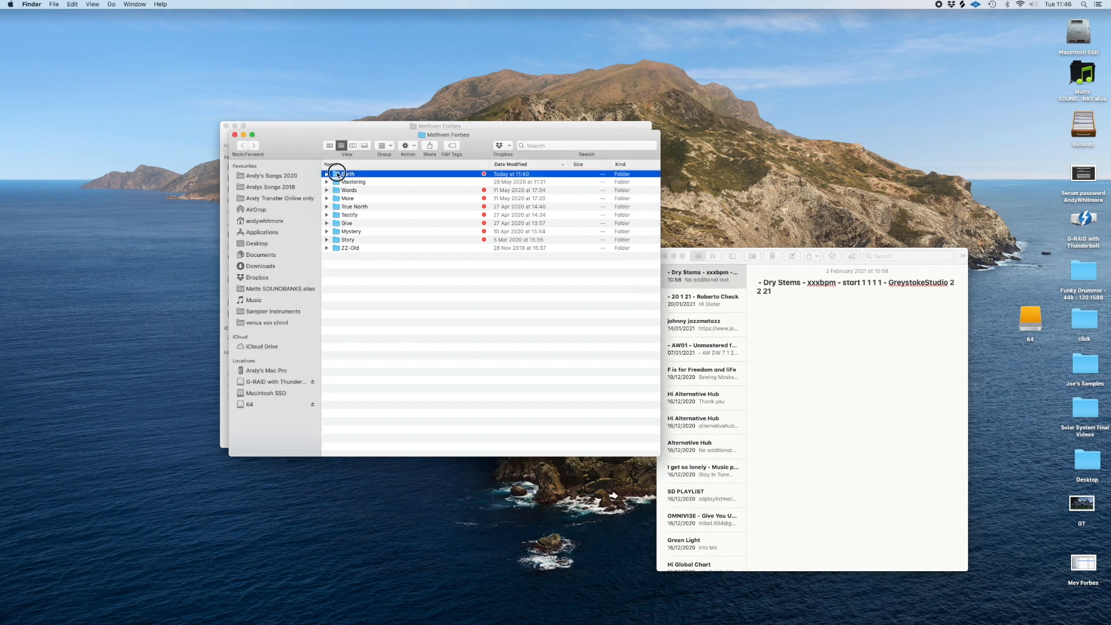
double_click(337, 174)
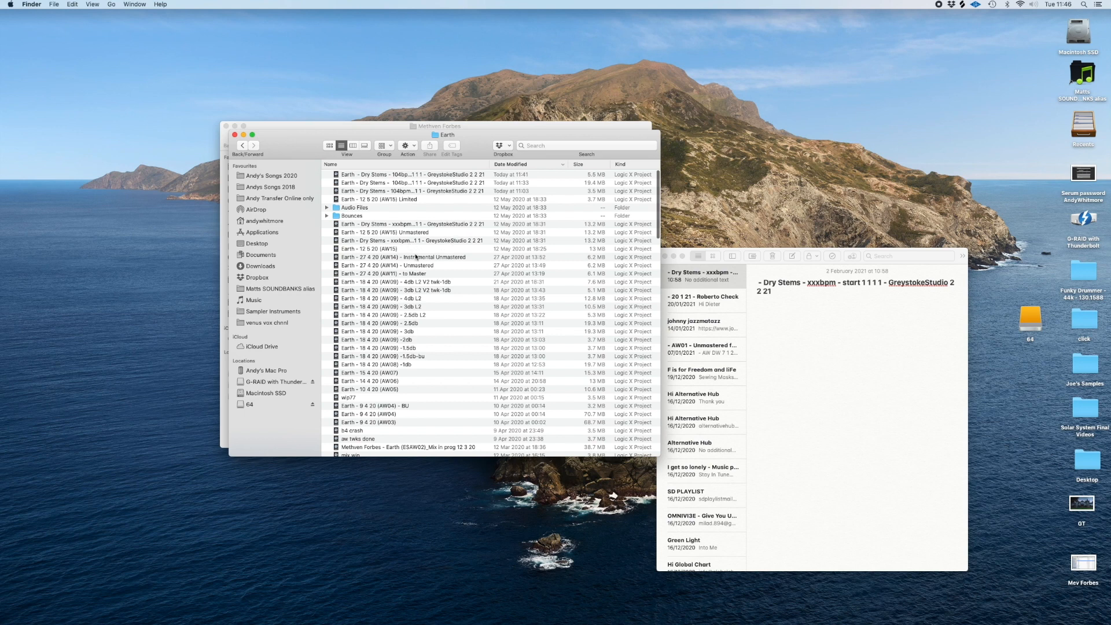
click(443, 233)
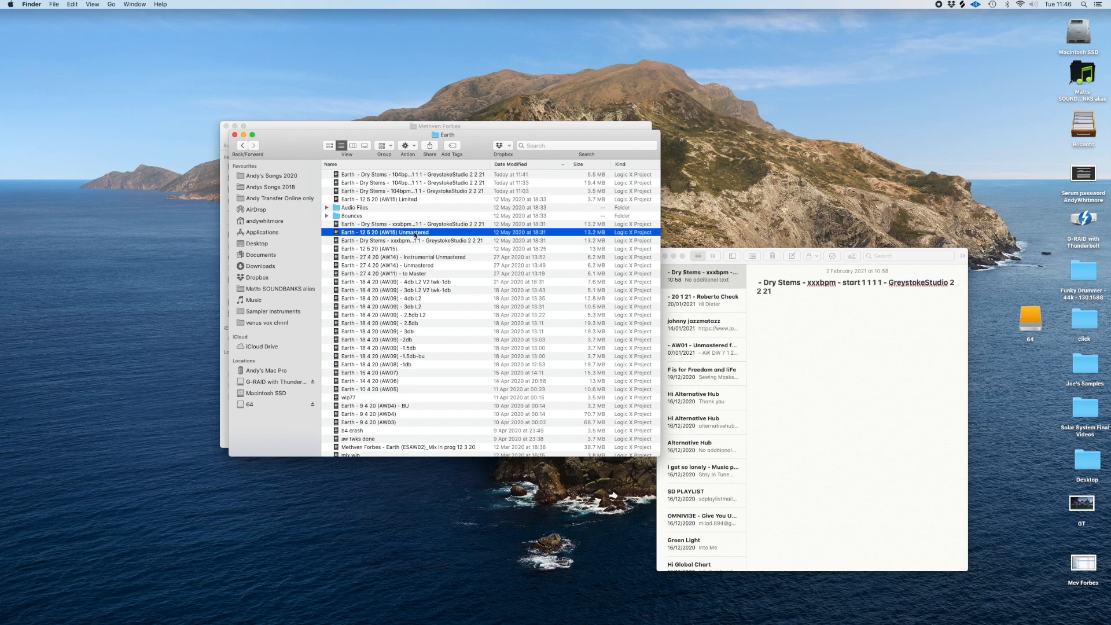
key(super+d)
Step: Copy the entire dry-stems naming text from the note open in Notes
click(786, 308)
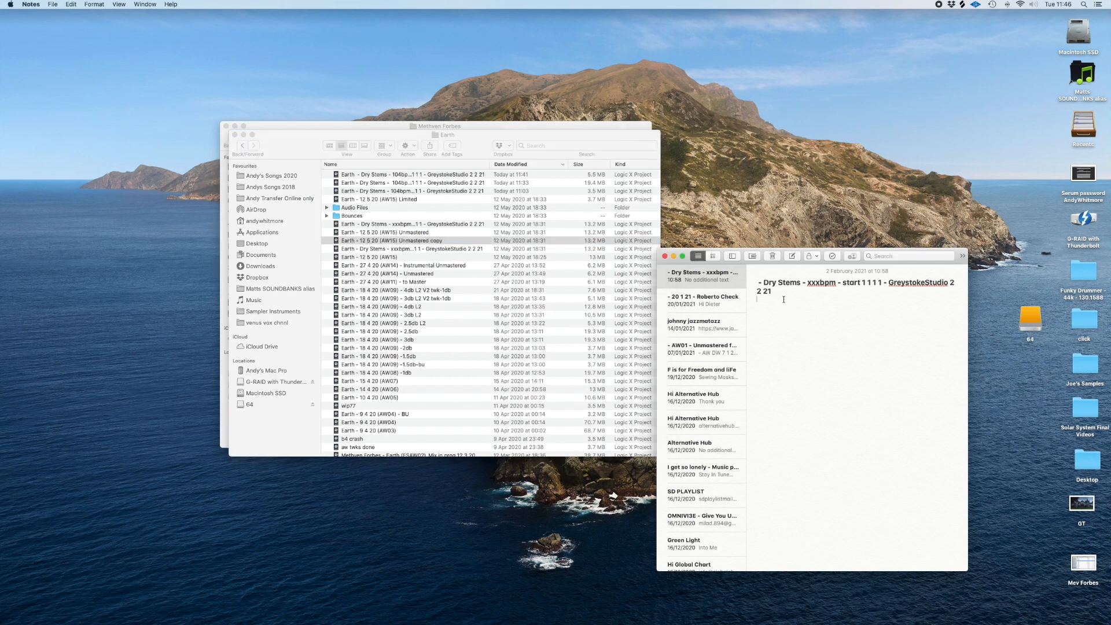
key(super+a)
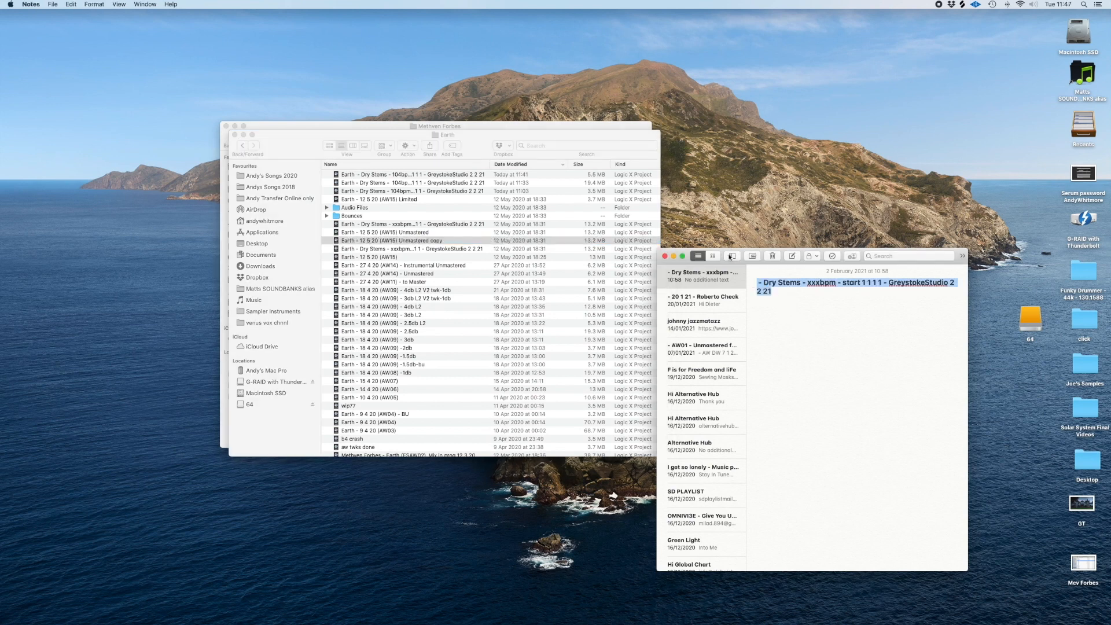
key(super+c)
Step: Rename the duplicated project in Finder as "Earth - Dry Stems - 104bpm - start 1 1 1 1 - GreystokeStudio 2 2 21", using the copied text
click(404, 234)
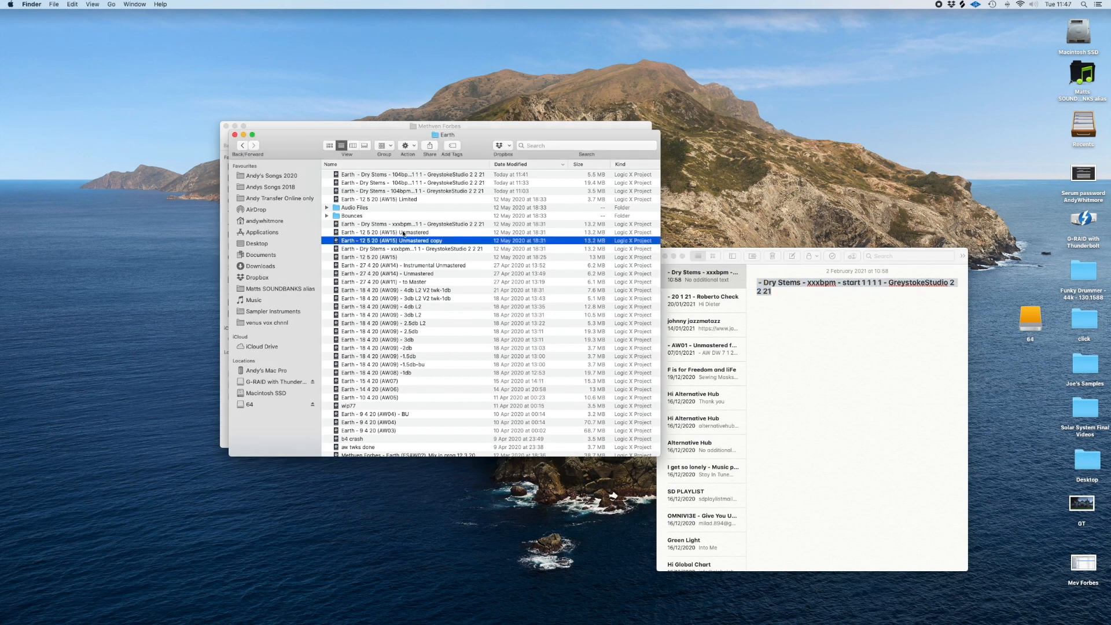
click(404, 233)
key(Down)
key(Return)
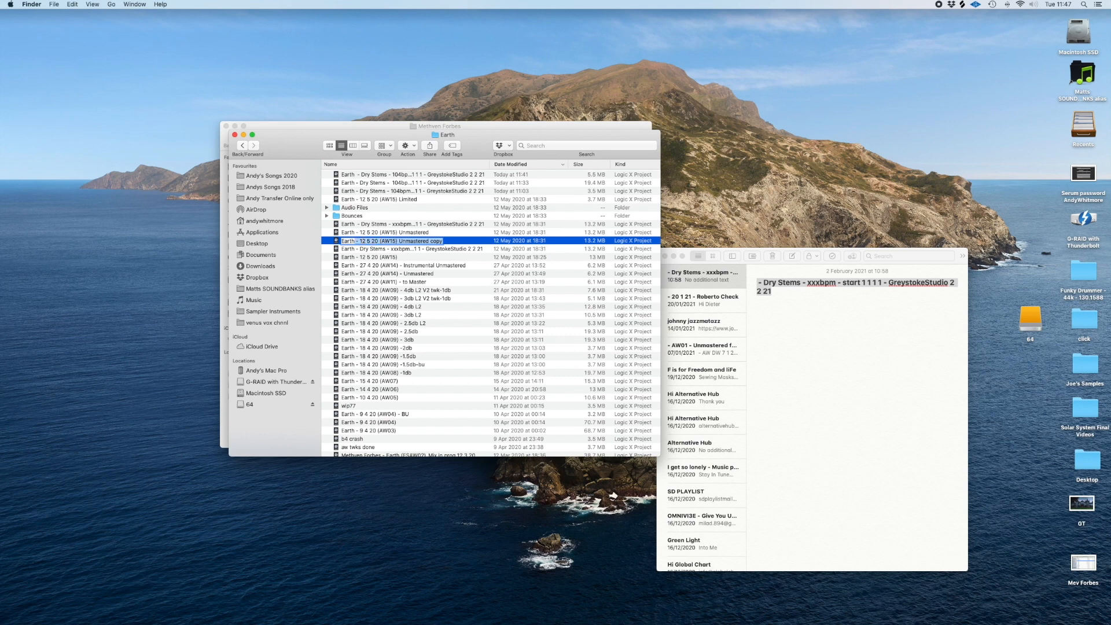
text(Earth)
key(super+v)
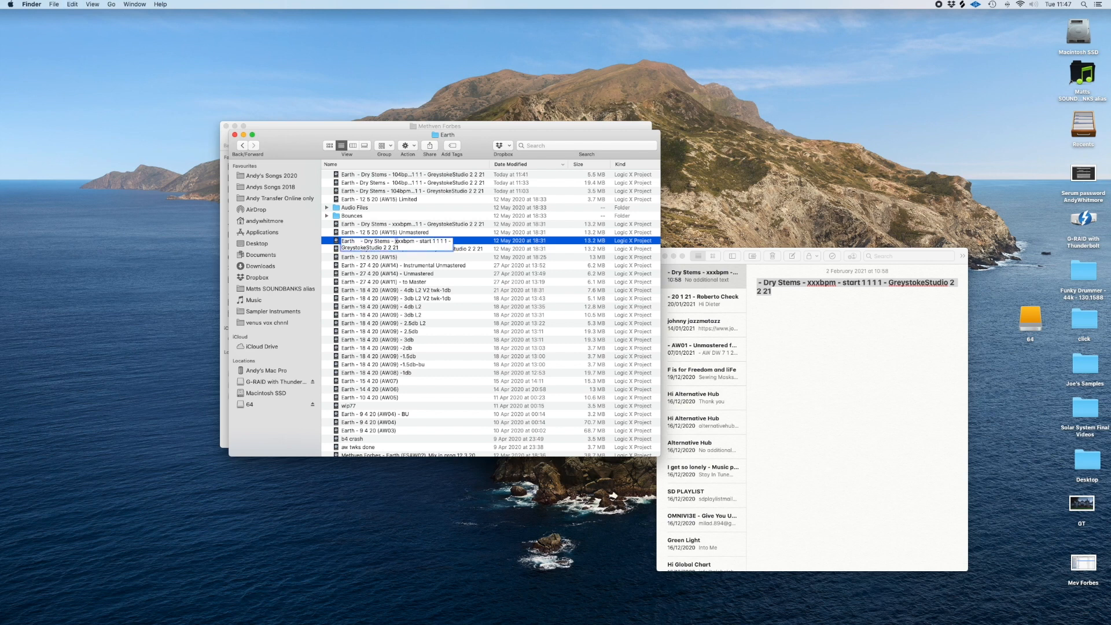
drag(398, 241, 405, 240)
text(104)
key(Return)
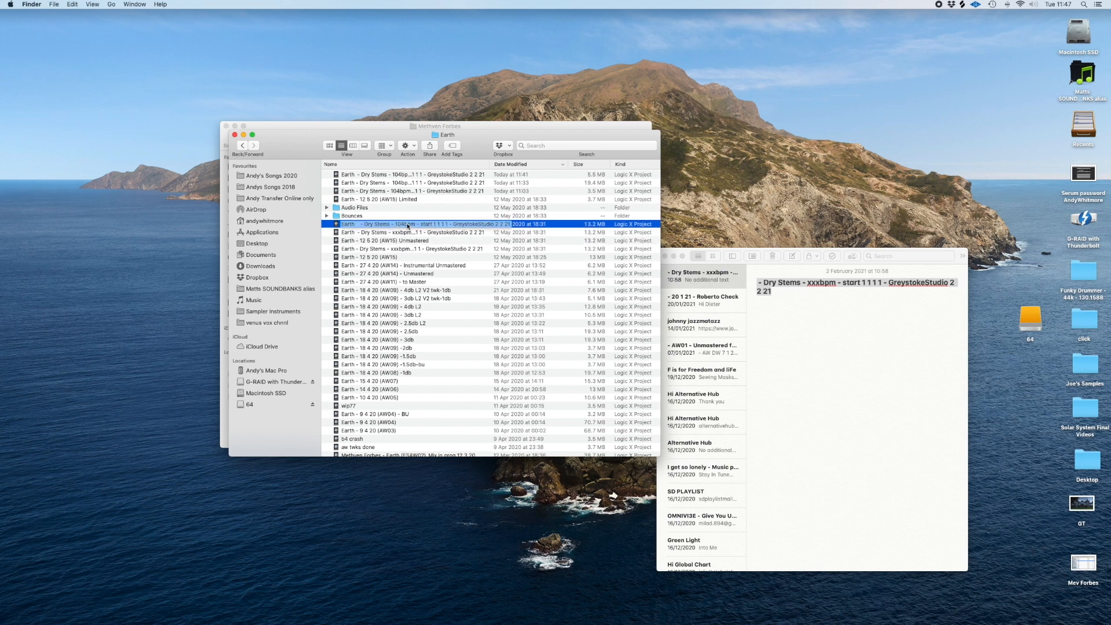
Step: Open the renamed project in Logic Pro X, fit all regions in the arrangement and check where the last ones end
double_click(407, 226)
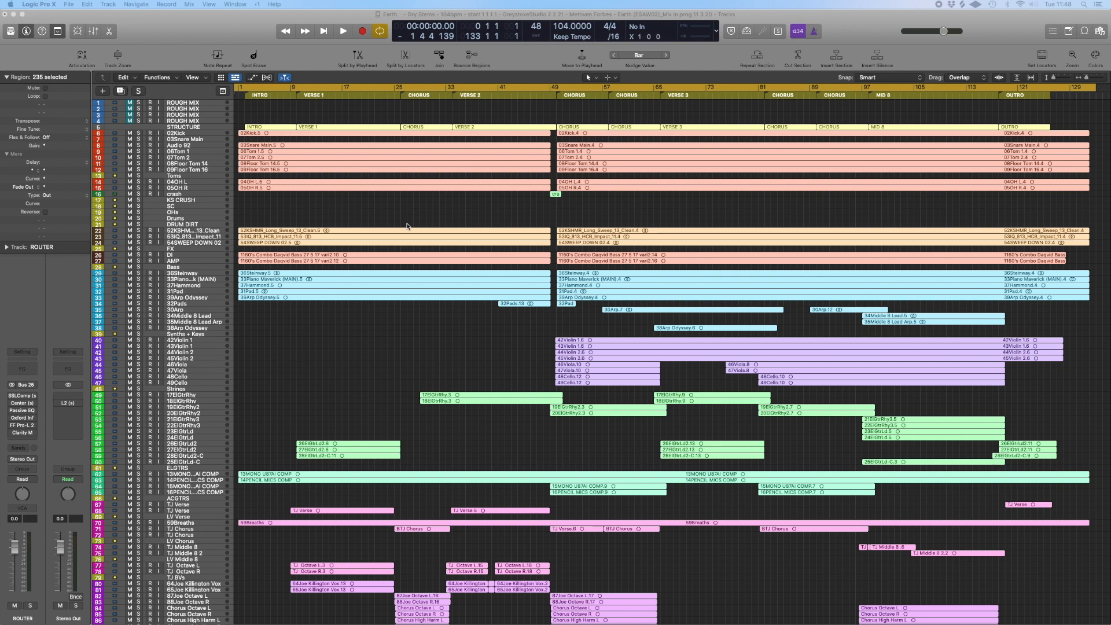
click(418, 361)
key(super+a)
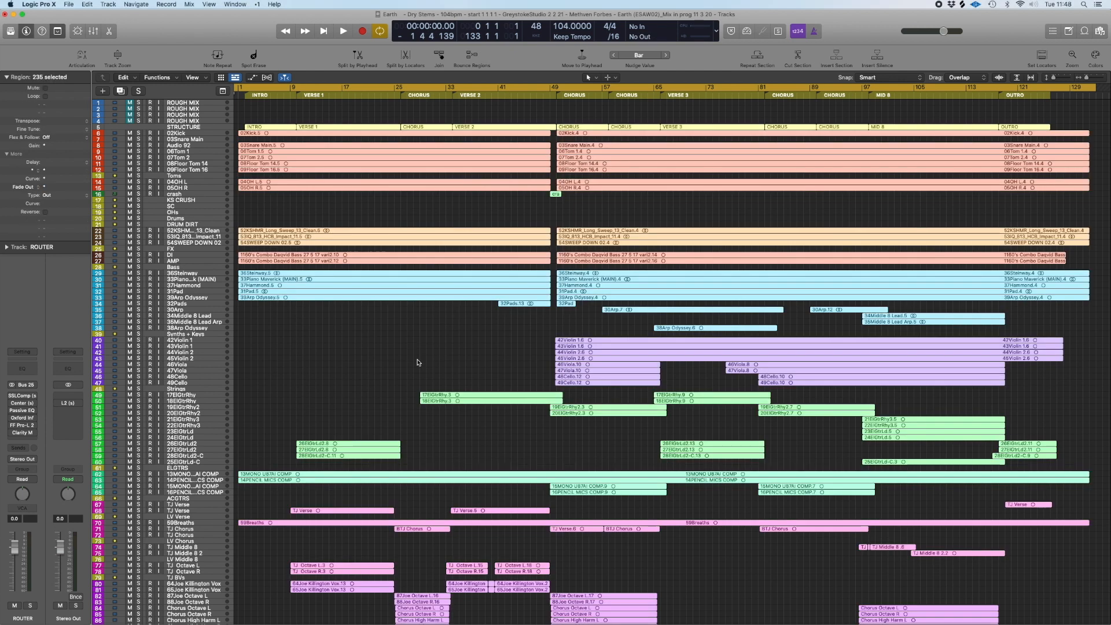
key(z)
key(super+Left)
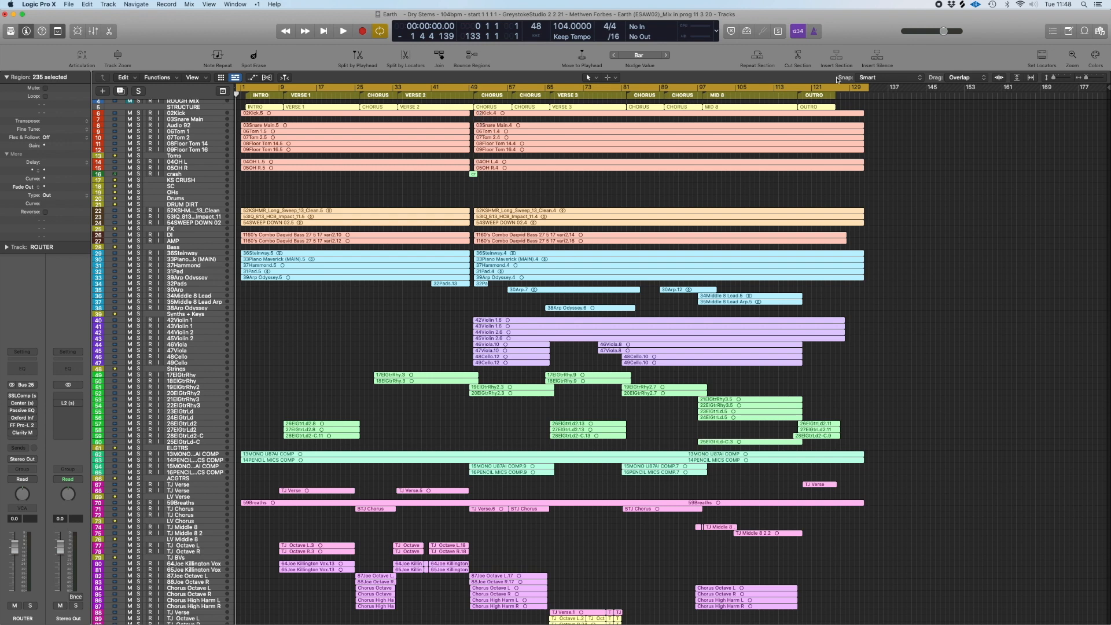
scroll(252, 104, left, 1)
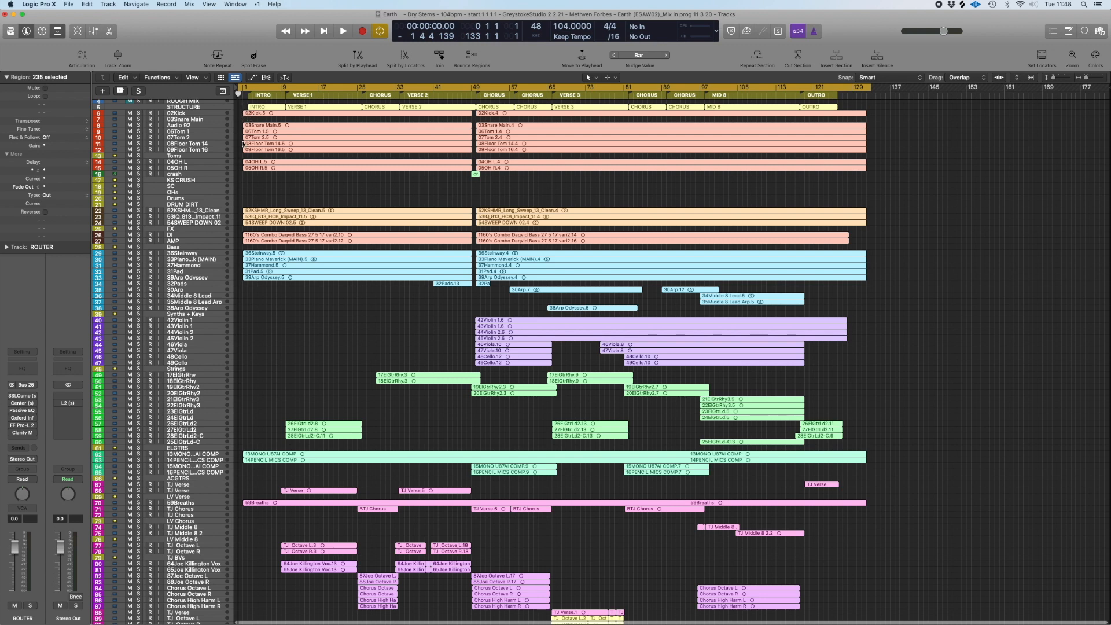
drag(842, 197, 890, 102)
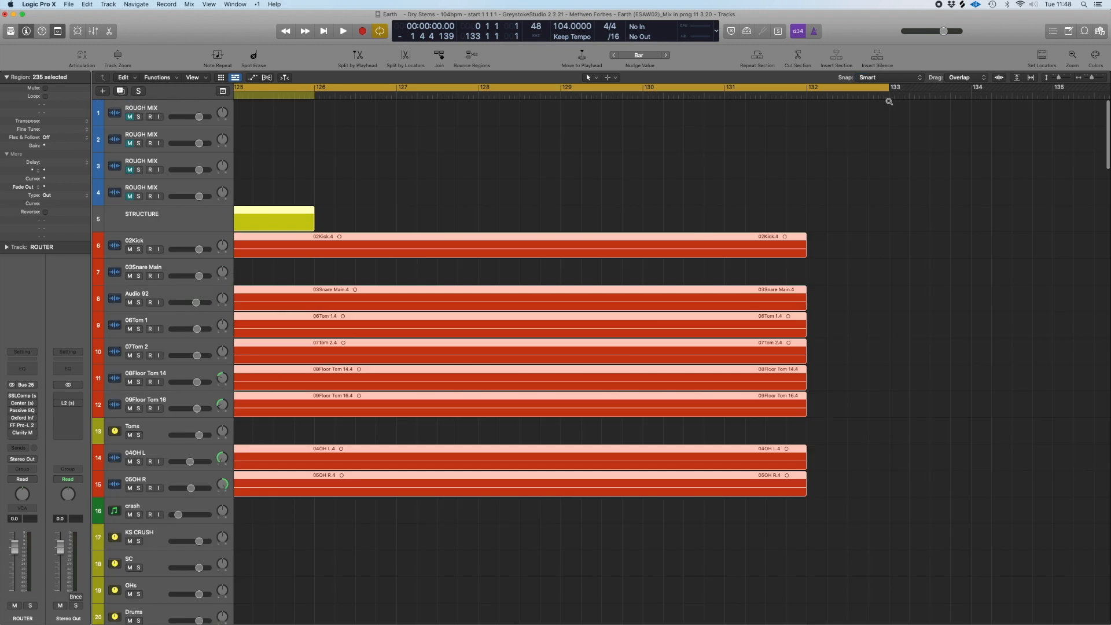
ctrl+alt+click(834, 300)
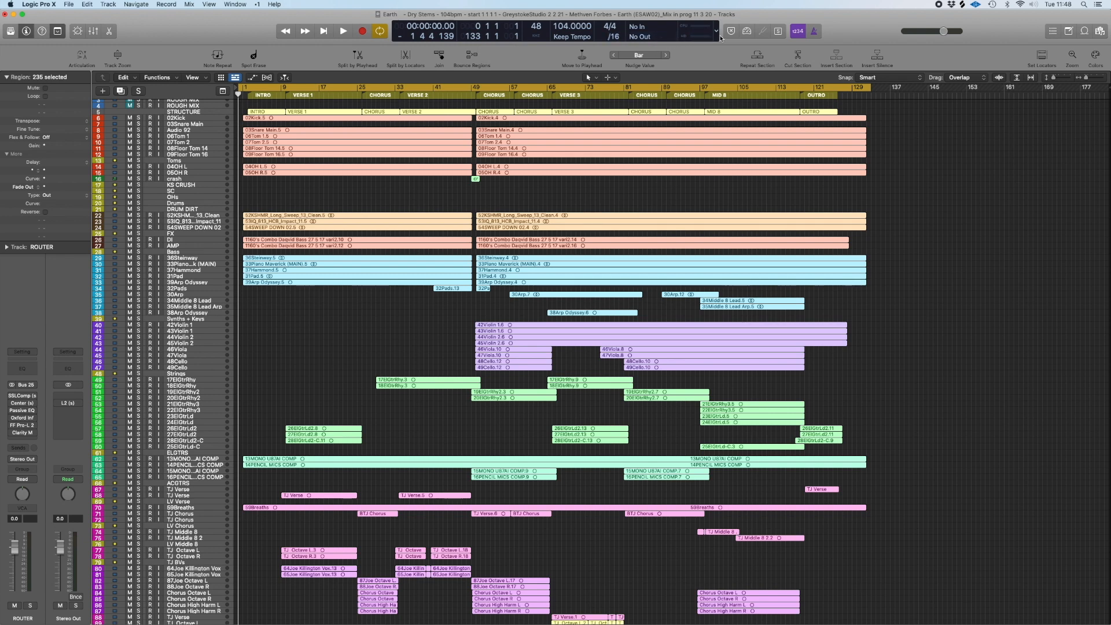
Step: Customize the LCD display to include Key Signature / Project End
click(717, 32)
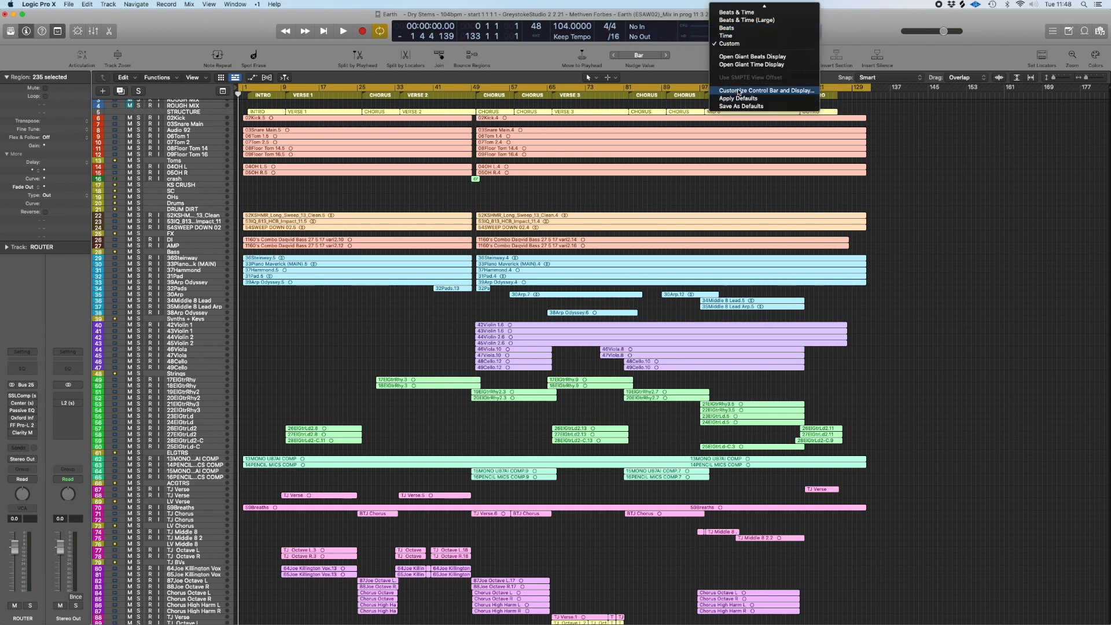
click(740, 91)
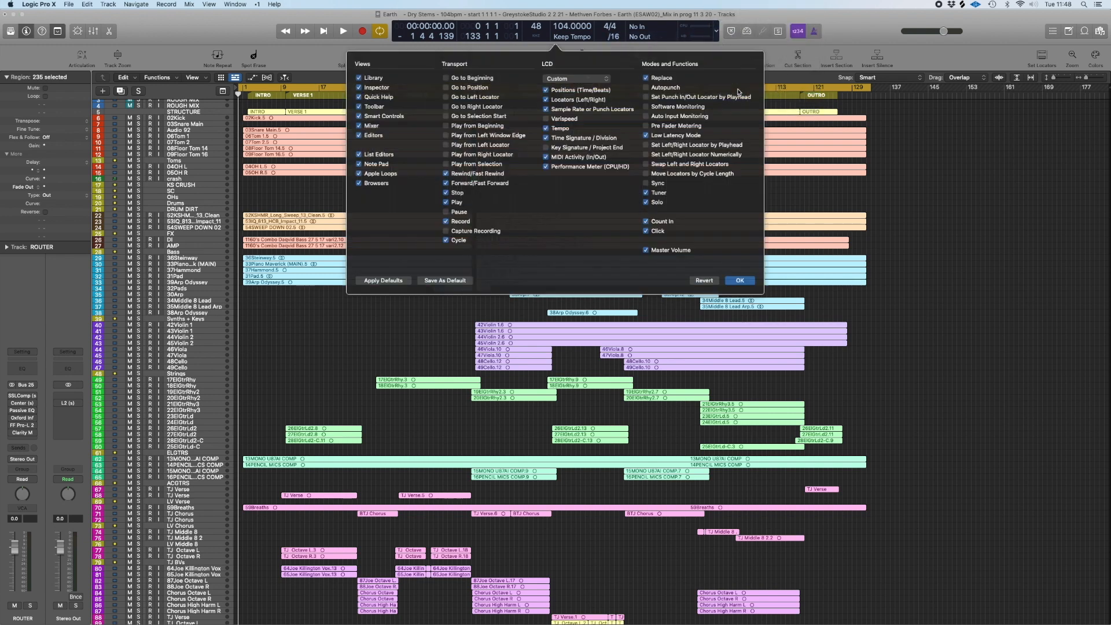
click(546, 148)
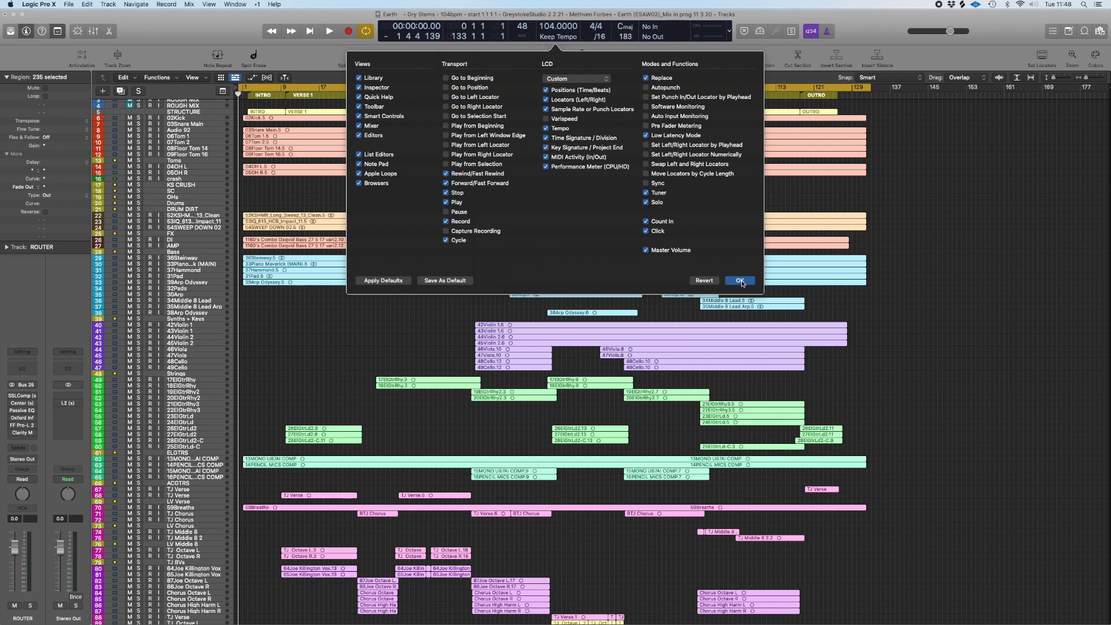
click(742, 282)
Step: Set the project end to bar 134
double_click(624, 37)
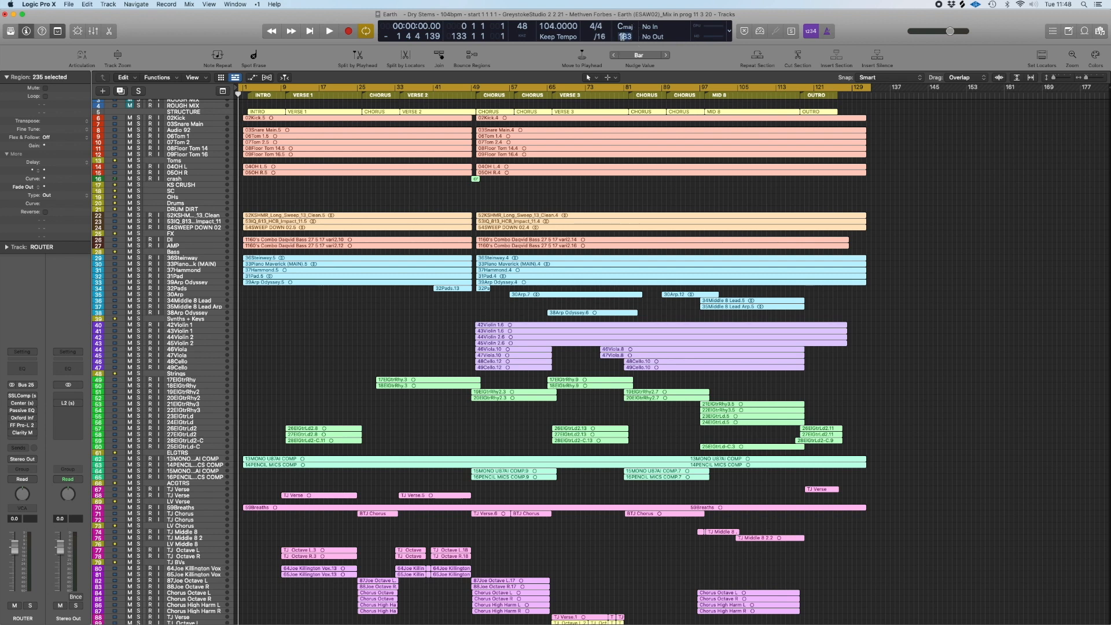
text(134)
key(Return)
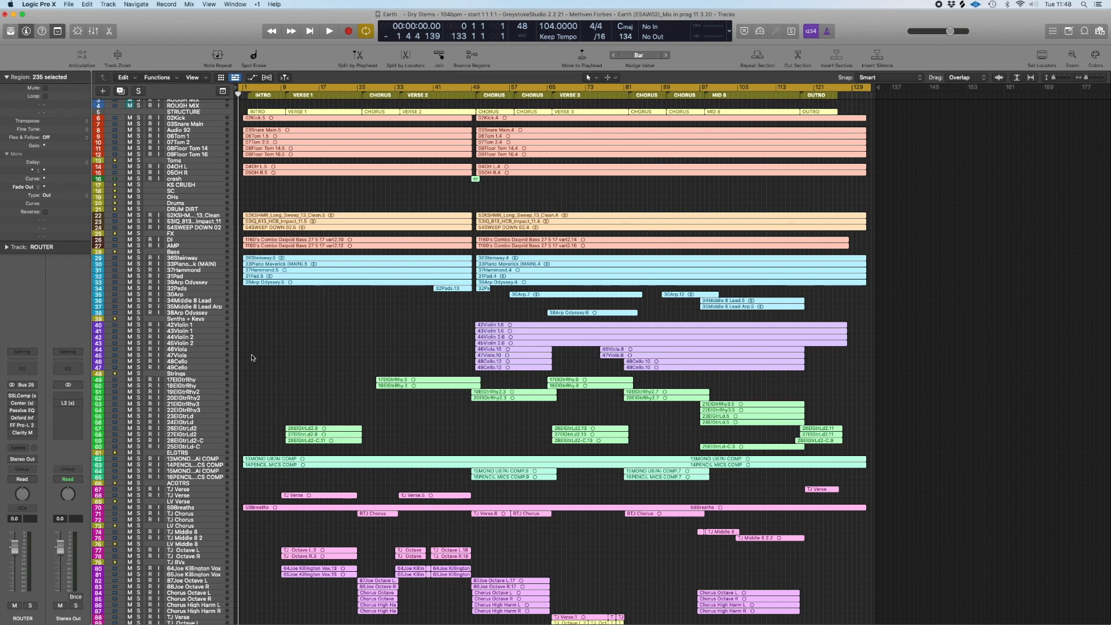
Step: Rename the Audio 92 track, which holds the main snare regions, as "Snr"
scroll(252, 358, down, 15)
scroll(255, 364, down, 1)
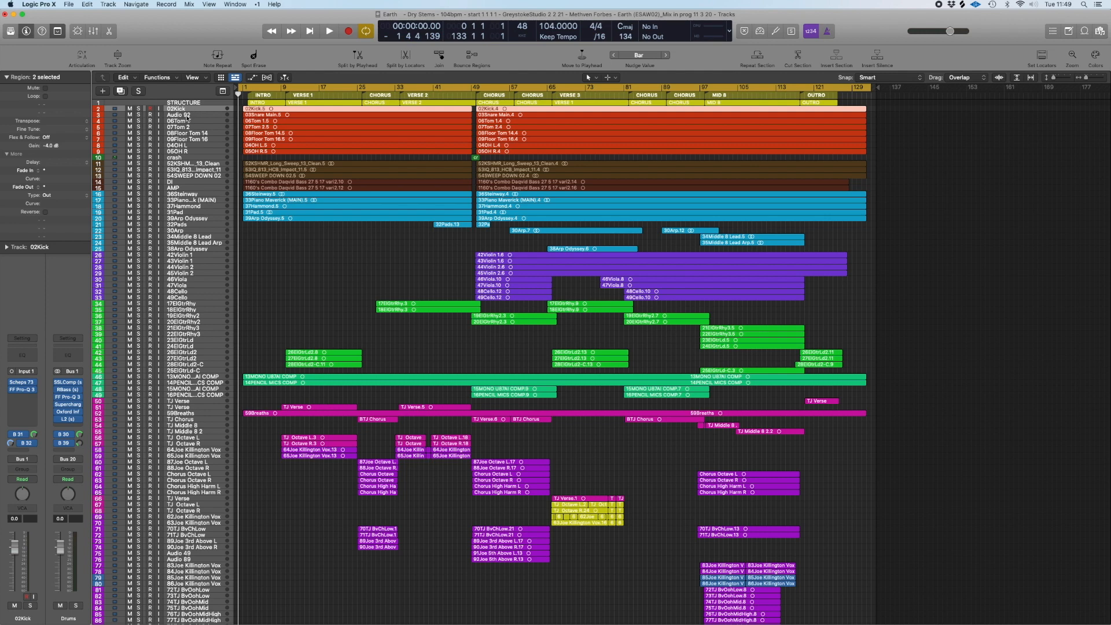
double_click(187, 116)
text(Sn)
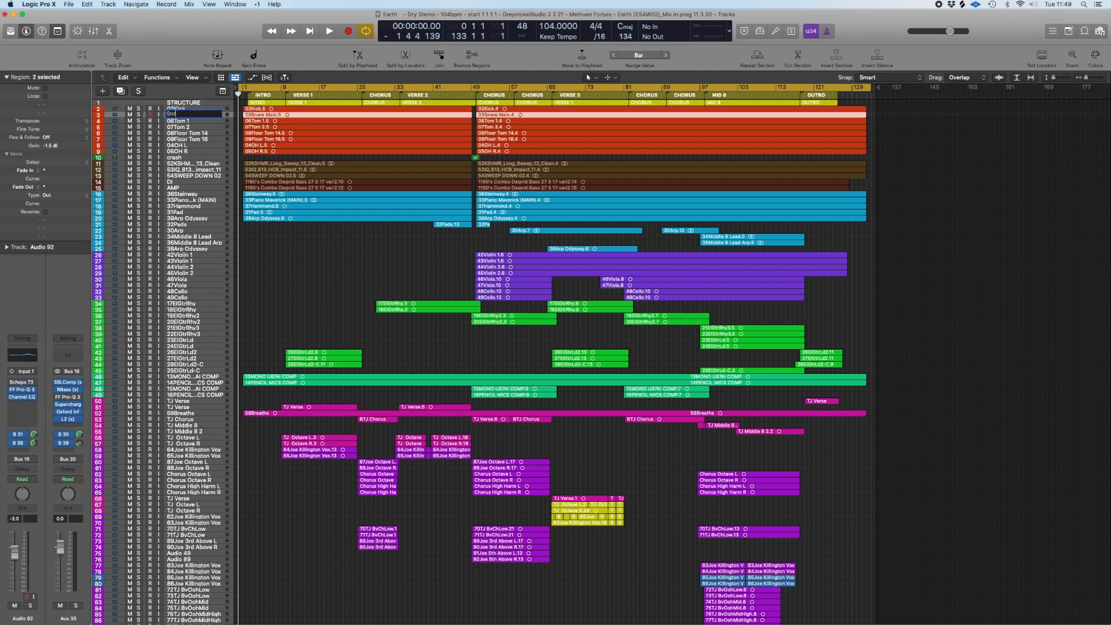
key(Return)
Step: Go through the drum and FX tracks down to the DI track and rename it "DI - Bass"
key(Down)
key(Down)
key(Down)
key(Down)
key(Down)
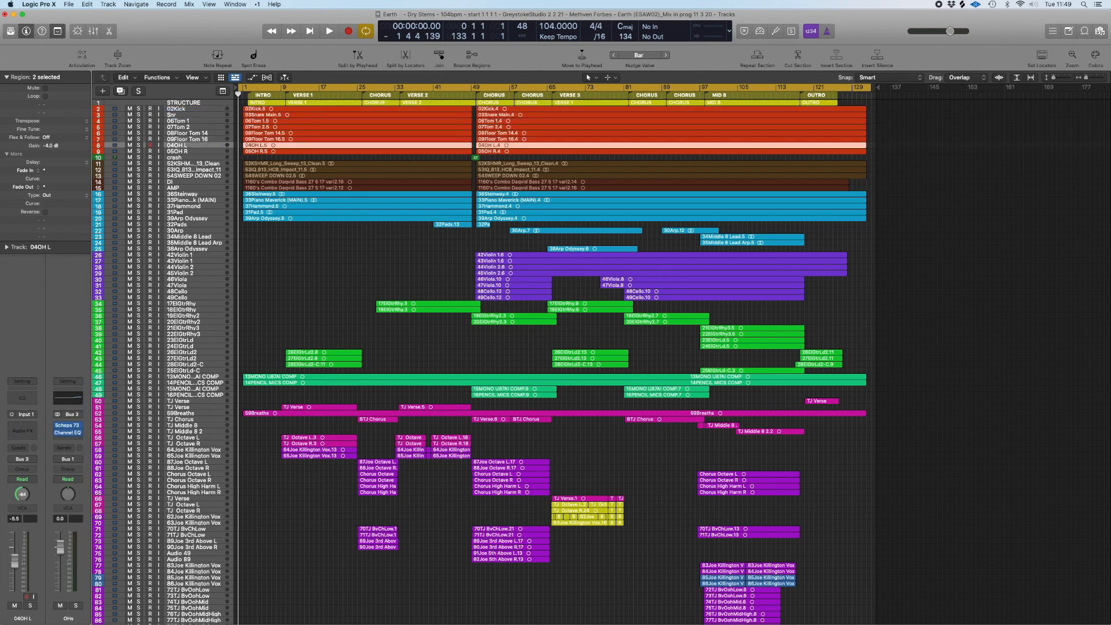
key(Down)
key(Down)
key(Down)
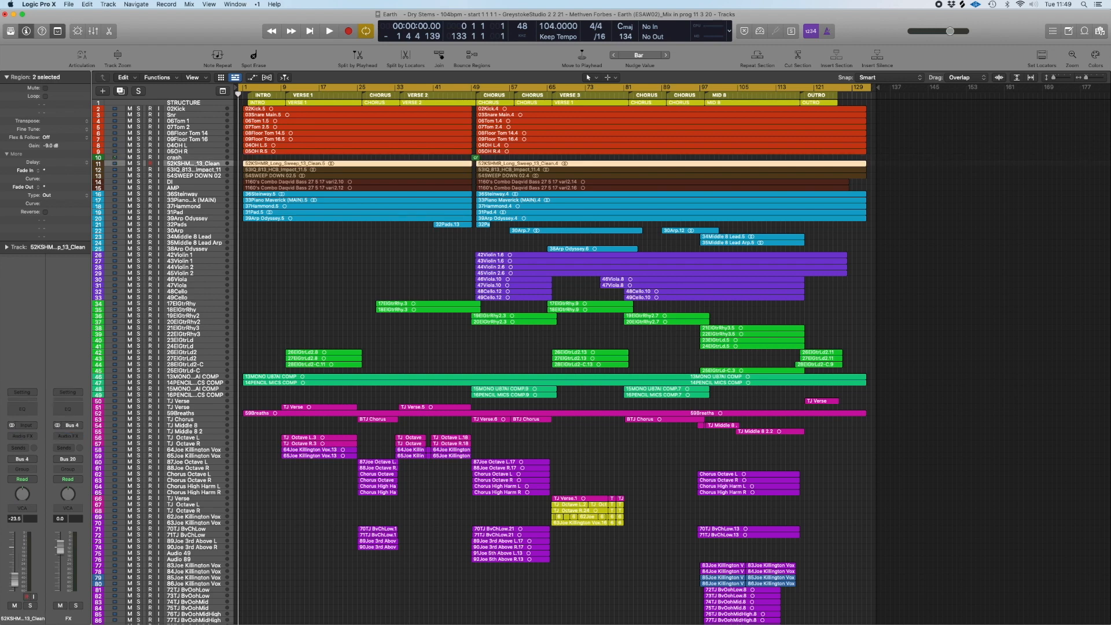
key(Down)
key(Down)
key(Down)
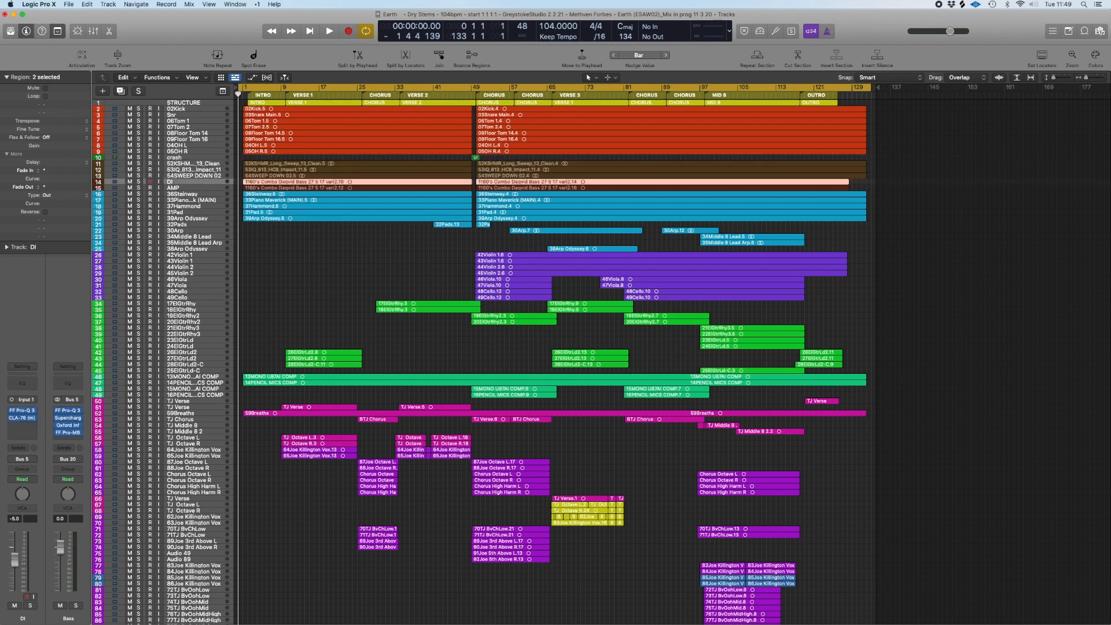
double_click(181, 184)
text(- Ba)
key(BackSpace)
key(Return)
double_click(191, 182)
double_click(191, 181)
key(Right)
Step: Rename the AMP track as "AMP - Bass"
click(186, 189)
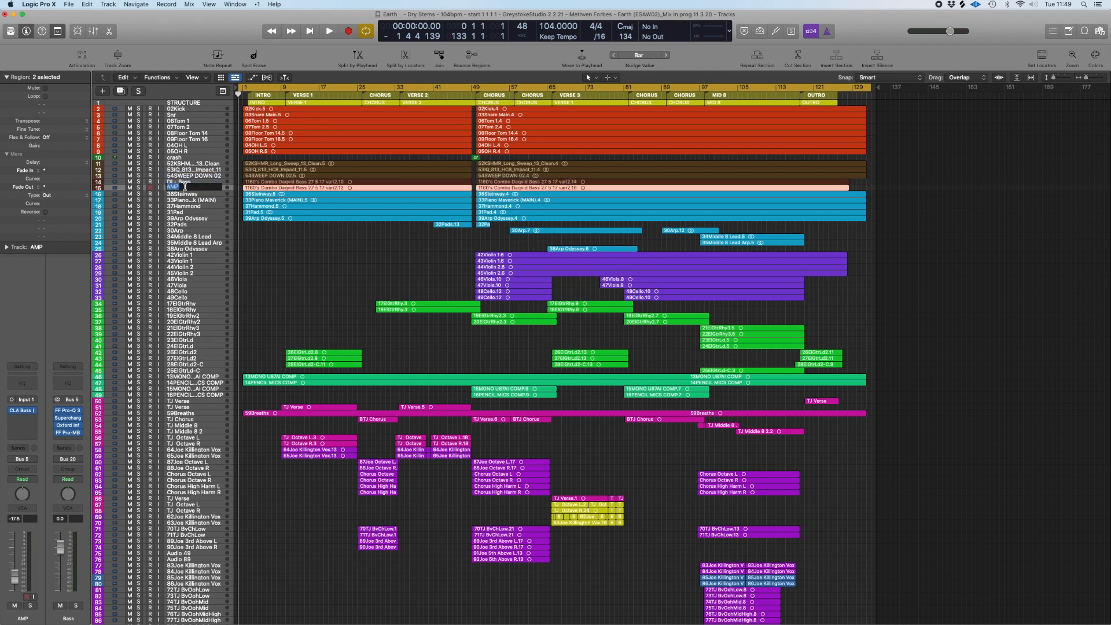
double_click(194, 190)
text(- Bass)
key(Return)
Step: Go through the keyboard tracks down to 34Middle 8 Lead and rename it "Synth Lead"
key(Down)
key(Down)
key(Down)
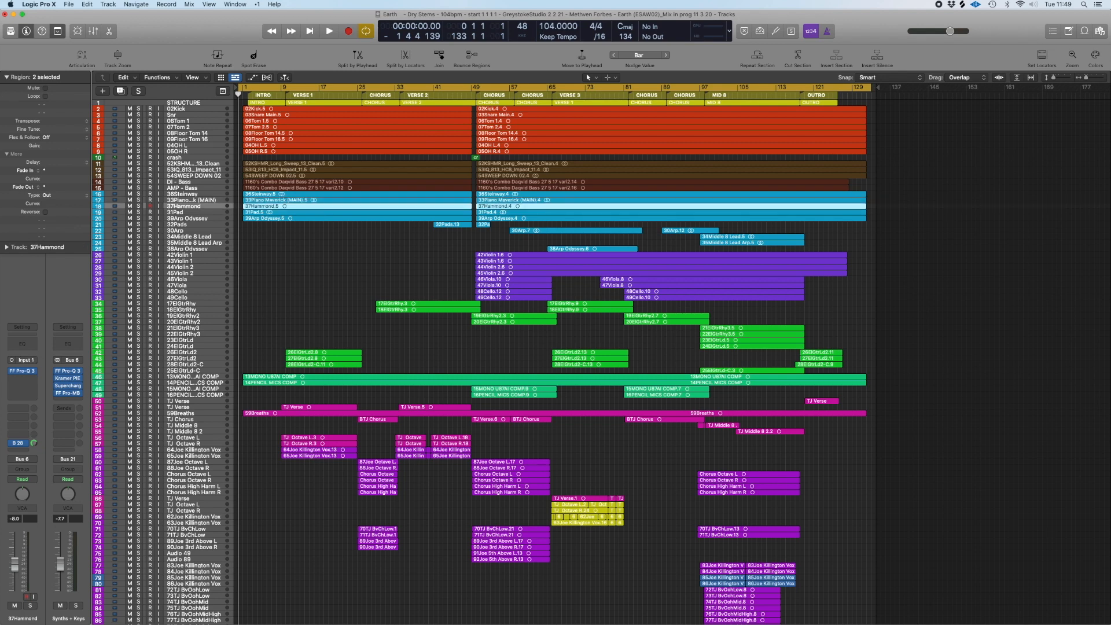
key(Down)
key(Down)
key(Down)
key(Down)
key(Down)
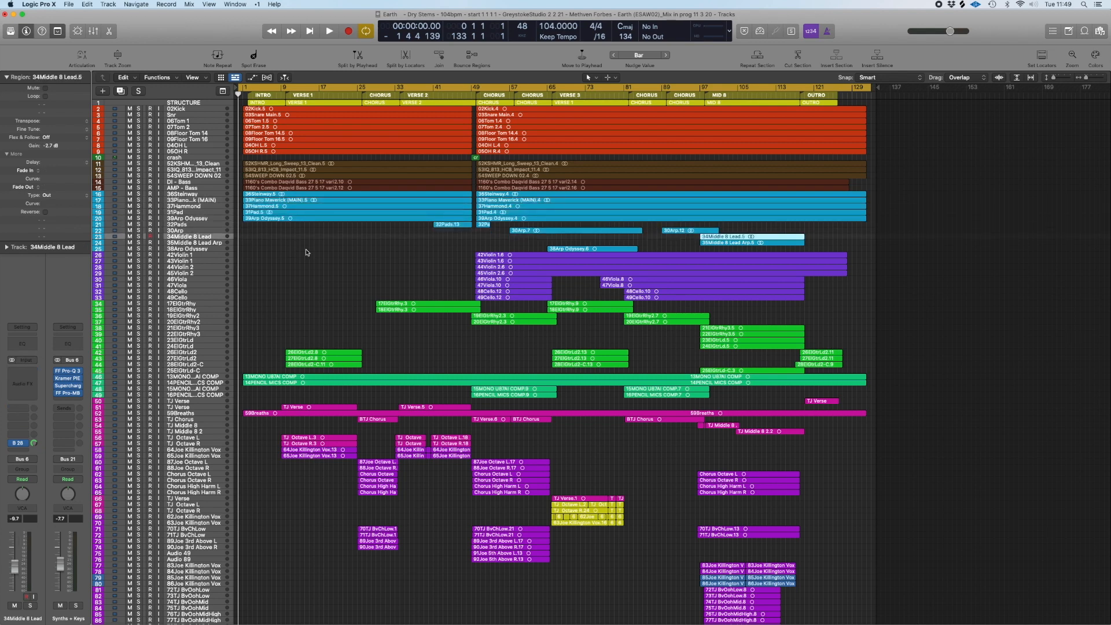
double_click(188, 237)
text(Synth Lead)
key(Return)
Step: Rename the 35Middle 8 Lead Arp track as "Synth Lead Arp"
click(201, 243)
double_click(193, 243)
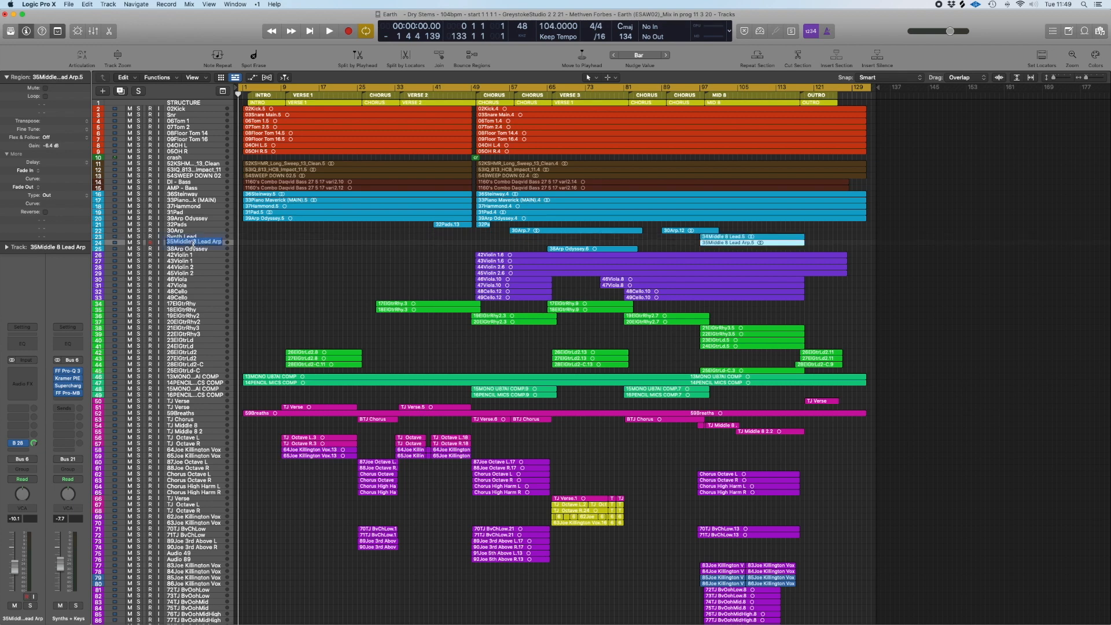
text(Synth Lead Ar)
key(Return)
Step: Select the electric guitar tracks from 17ElGtrRhy through 25ElGtrLd-C and rename all their regions "Guitar"
key(Down)
key(Down)
key(Down)
key(Down)
key(Down)
key(Down)
key(Down)
key(Down)
key(Down)
key(Down)
key(Down)
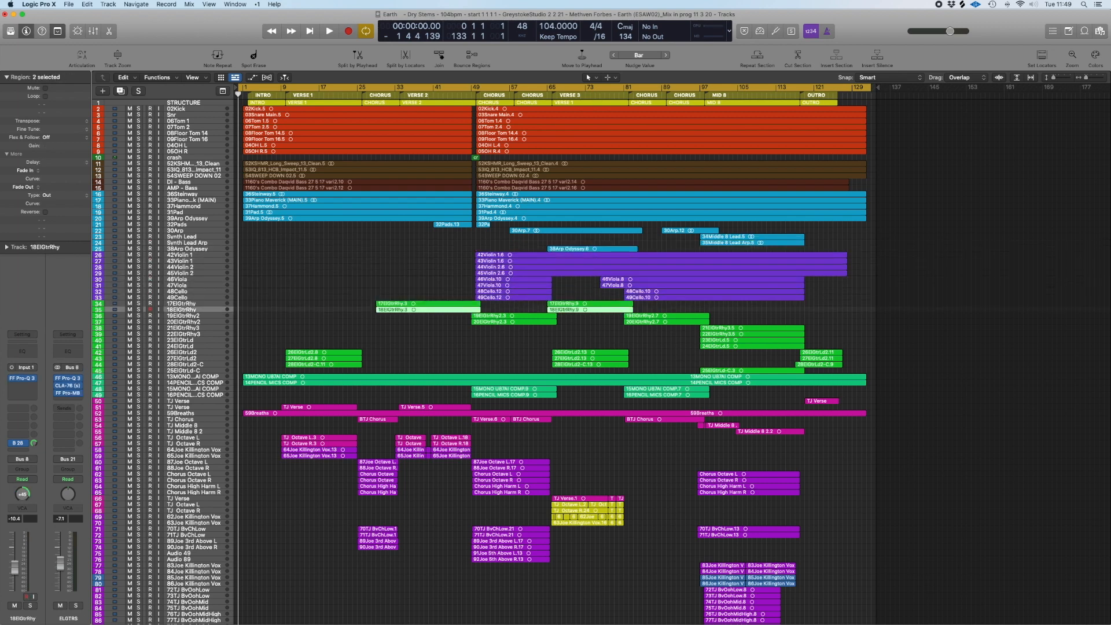
key(Up)
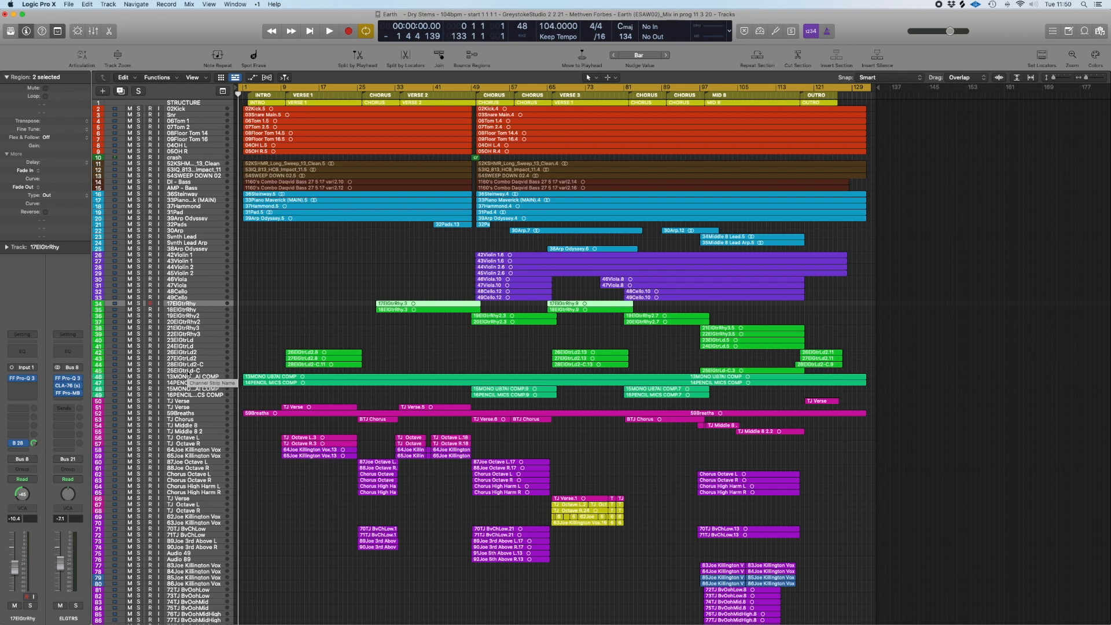
shift+click(188, 372)
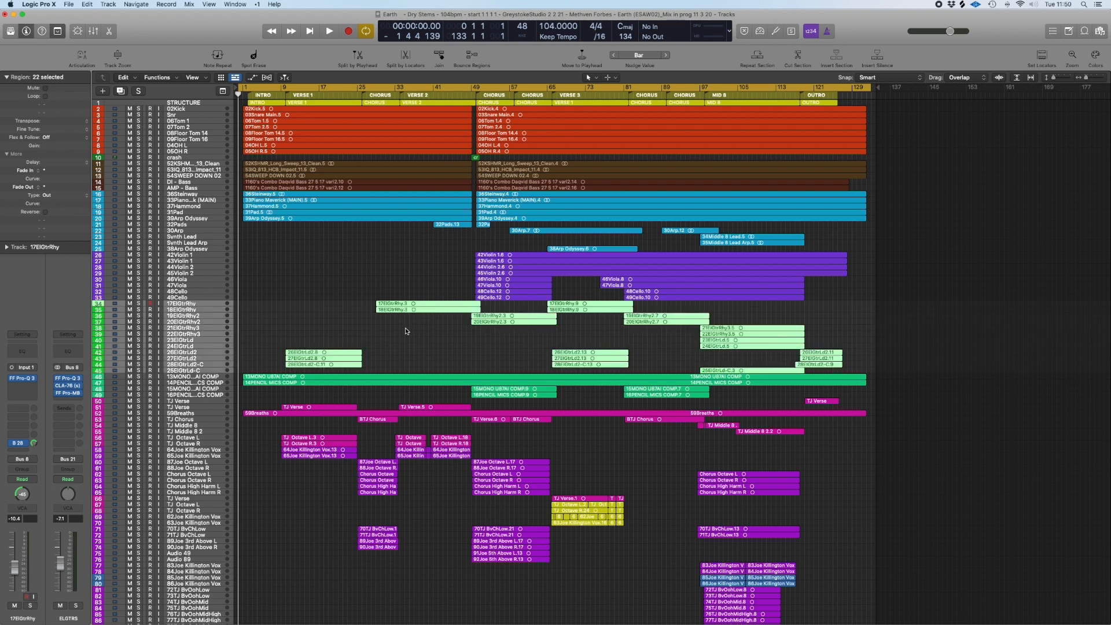
double_click(54, 77)
text(Guitar)
key(Return)
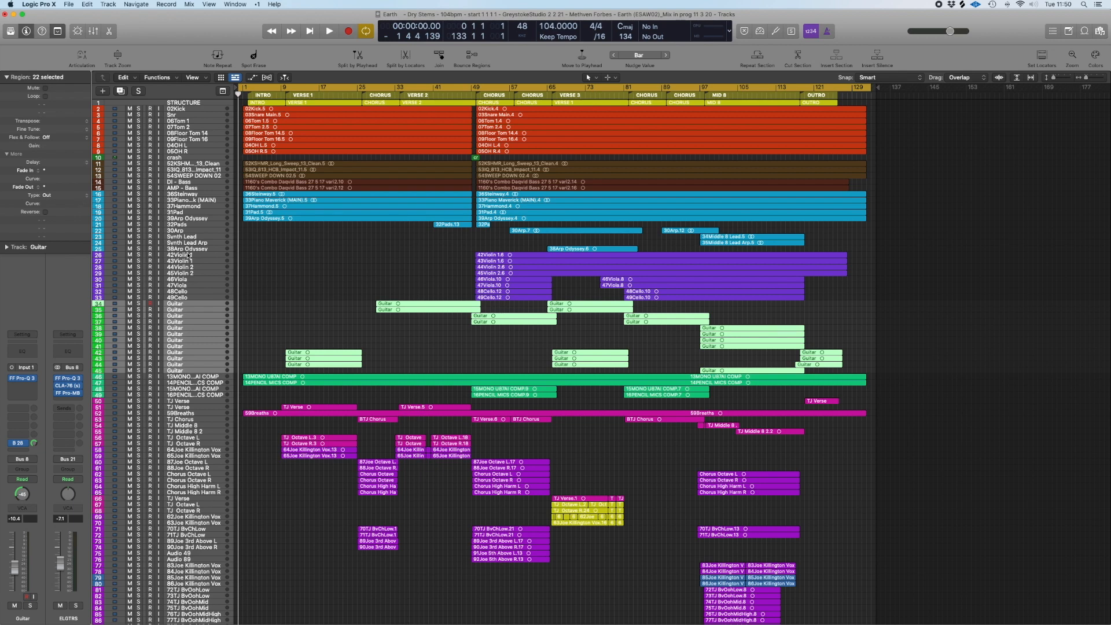
Step: Replace the "13" prefix in the name of the 13MONO U87Ai COMP track with "AC GTR"
scroll(188, 256, down, 3)
click(200, 337)
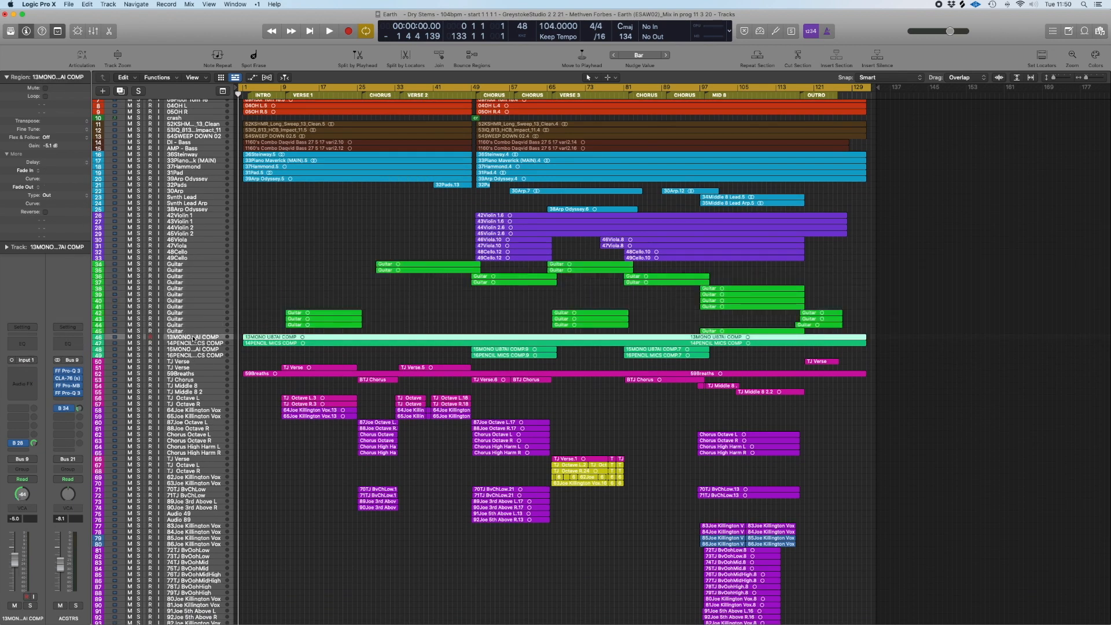
double_click(191, 337)
click(171, 337)
key(BackSpace)
key(BackSpace)
text(AC GTr)
key(BackSpace)
text(R)
key(Return)
Step: Replace the "14" prefix in the name of the 14PENCIL MICS COMP track with "AC GTR"
key(Down)
double_click(178, 342)
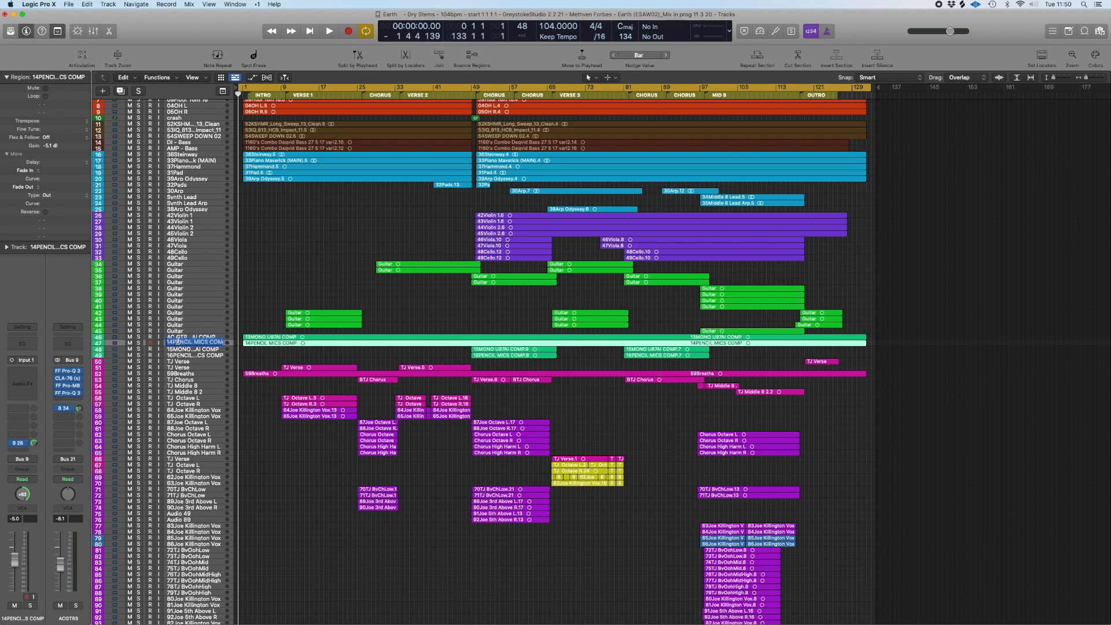
click(174, 341)
key(BackSpace)
key(BackSpace)
text(AC GTR)
key(Return)
Step: Replace the "15" prefix in the name of the 15MONO U87Ai COMP track with "AC GTR"
double_click(177, 349)
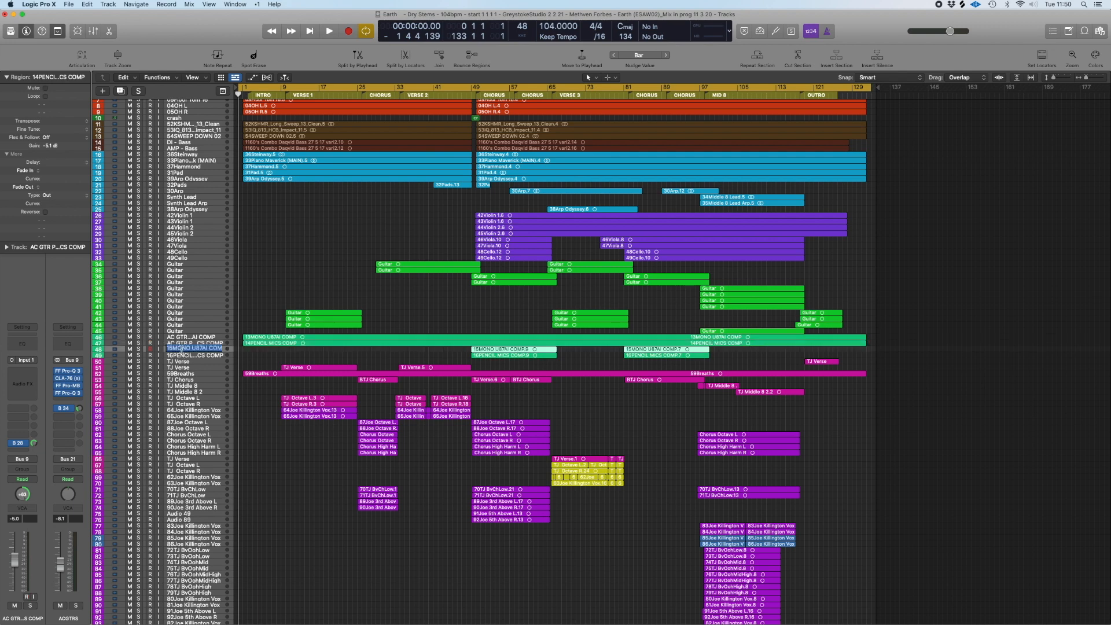
text(AC GTR)
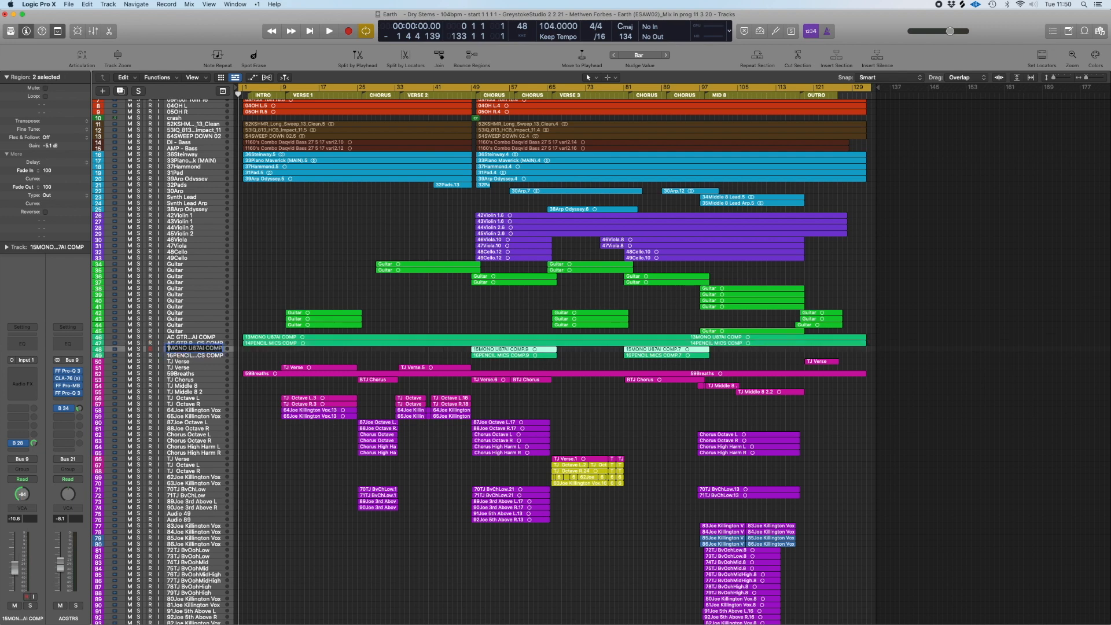
key(Return)
Step: Replace the "16" prefix in the name of the 16PENCIL MICS COMP track with "AC GTR"
click(177, 355)
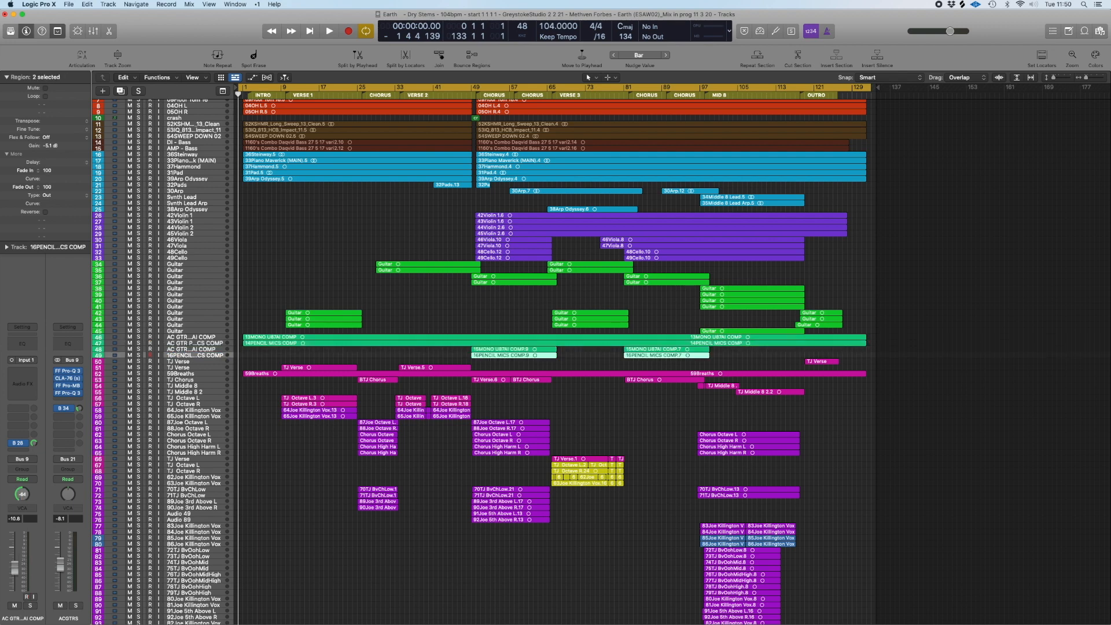
double_click(175, 355)
key(Return)
double_click(197, 356)
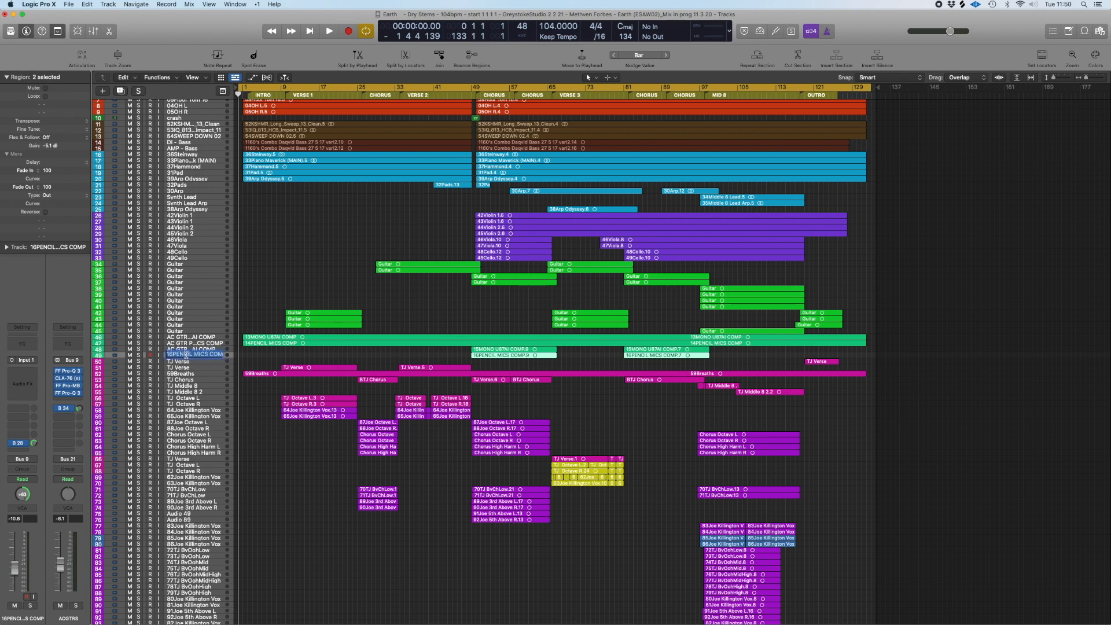
key(Left)
key(BackSpace)
key(BackSpace)
text(AC GTR)
key(Return)
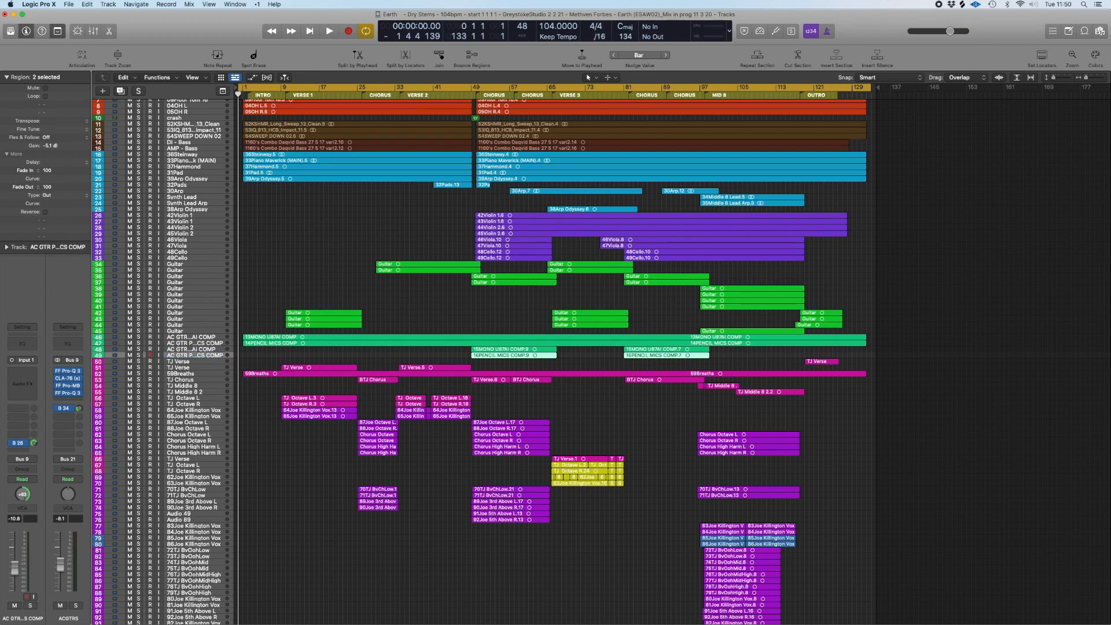
Step: Go through the acoustic guitar and vocal tracks down to Audio 49, checking that each track name is descriptive
key(Up)
key(Up)
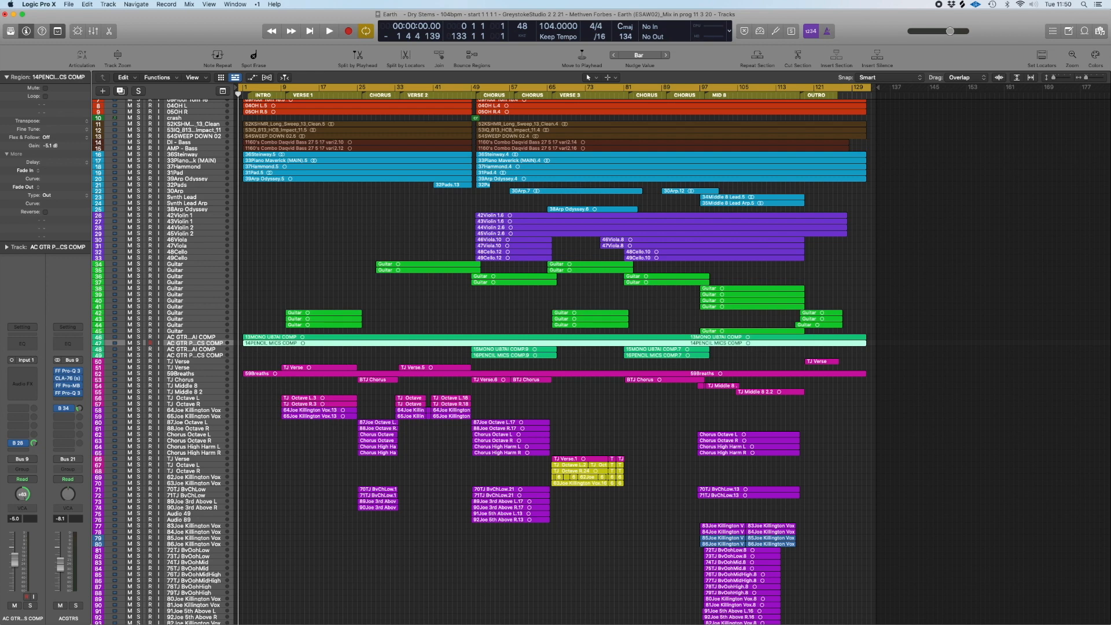
key(Down)
key(Down)
key(Down)
key(Down)
key(Down)
key(Down)
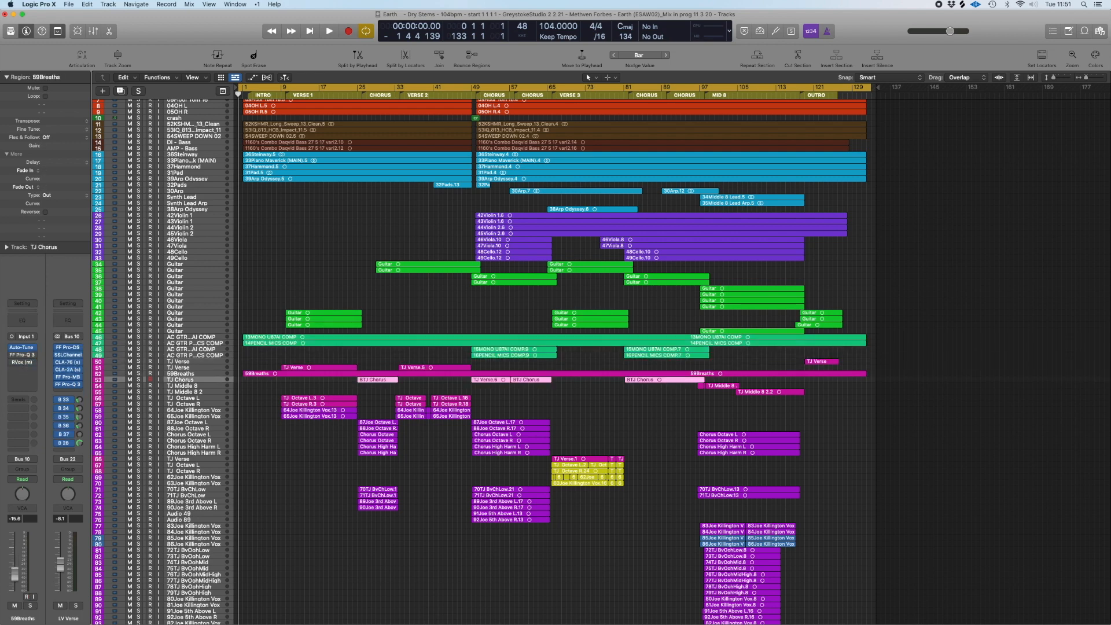
key(Down)
key(Down)
key(Down)
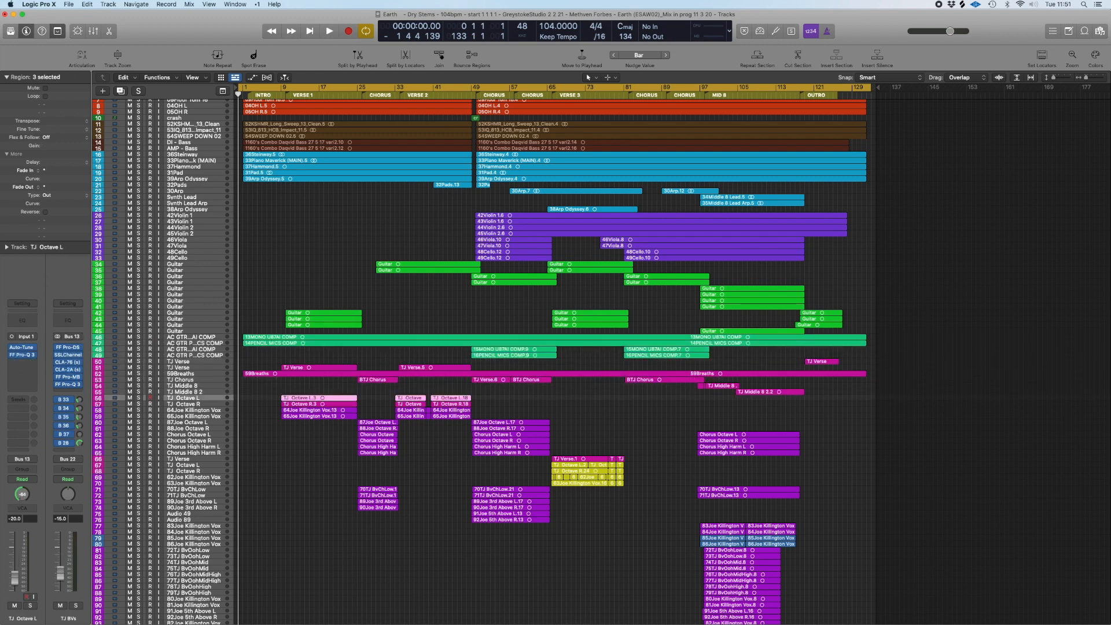
key(Down)
key(Down)
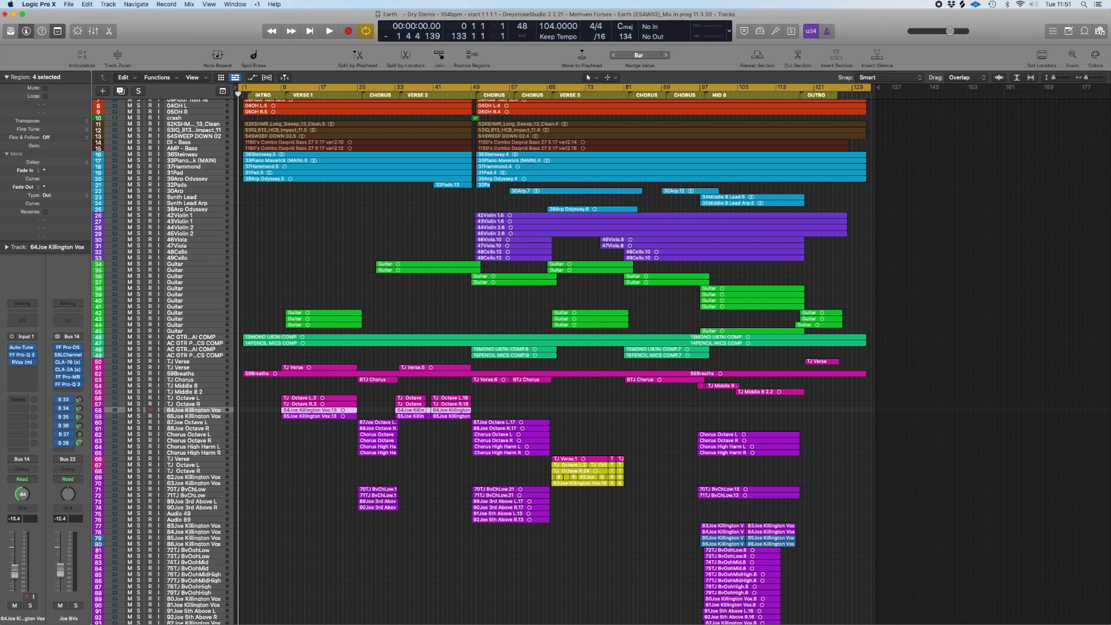
key(Down)
key(Down)
key(Down)
key(Down)
key(Down)
key(Down)
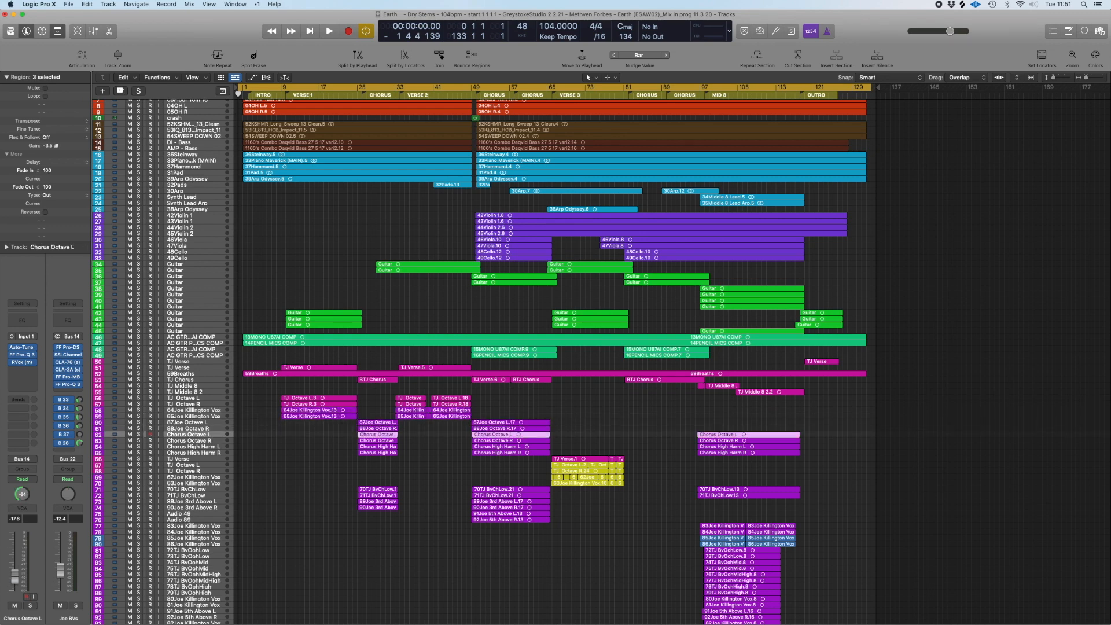
key(Down)
key(Down)
key(Down)
key(Down)
key(Down)
key(Down)
key(Down)
key(Down)
key(Down)
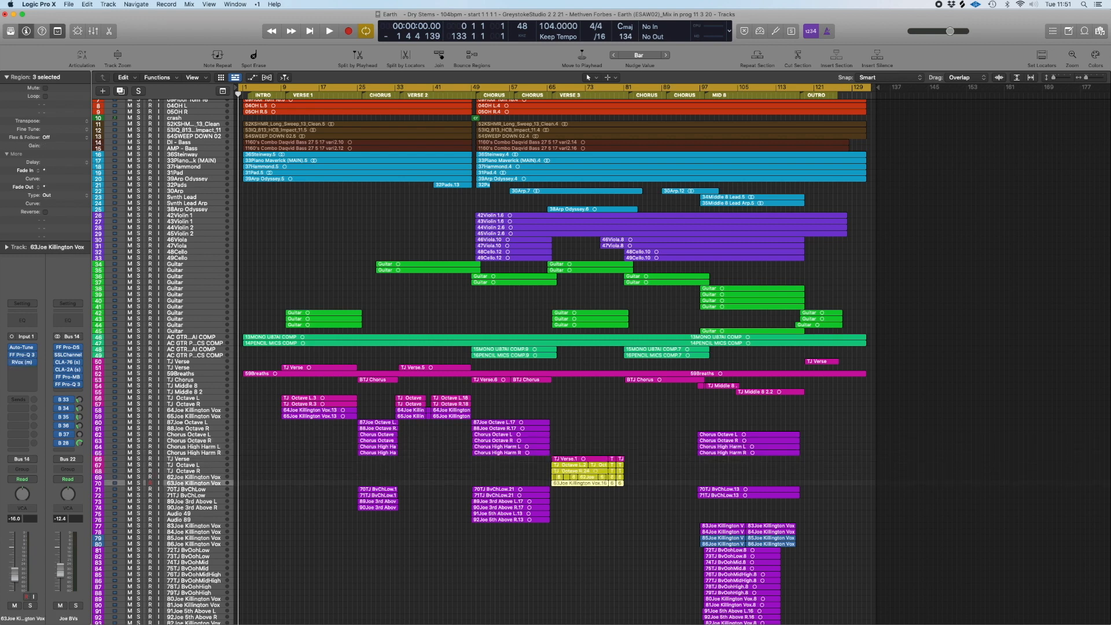
key(Down)
key(Down)
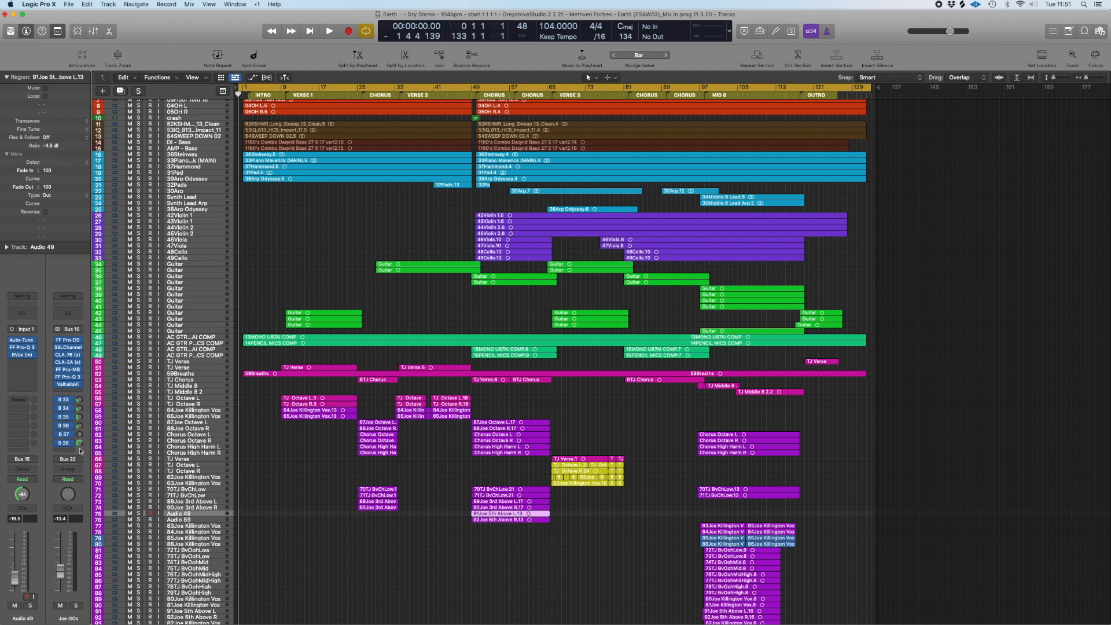
Step: Rename the two 5th Above regions on Audio 49 and the track below with the singer's first name plus "BVs", and name their tracks to match
drag(464, 514, 489, 533)
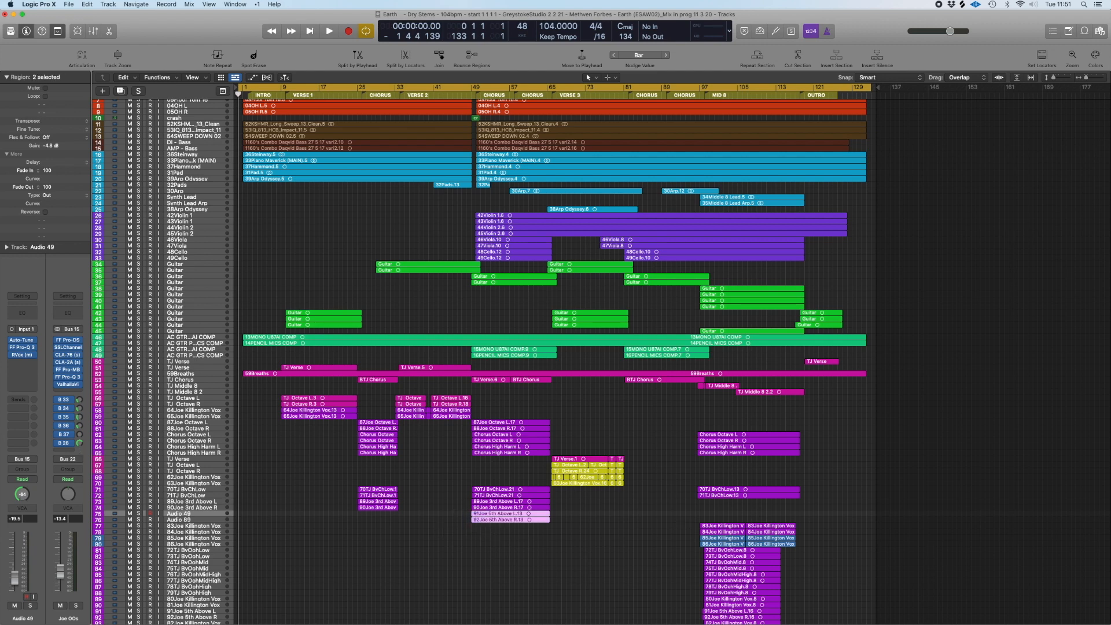
double_click(50, 78)
key(super+a)
text(Joe BVs)
key(Return)
key(alt+shift+n)
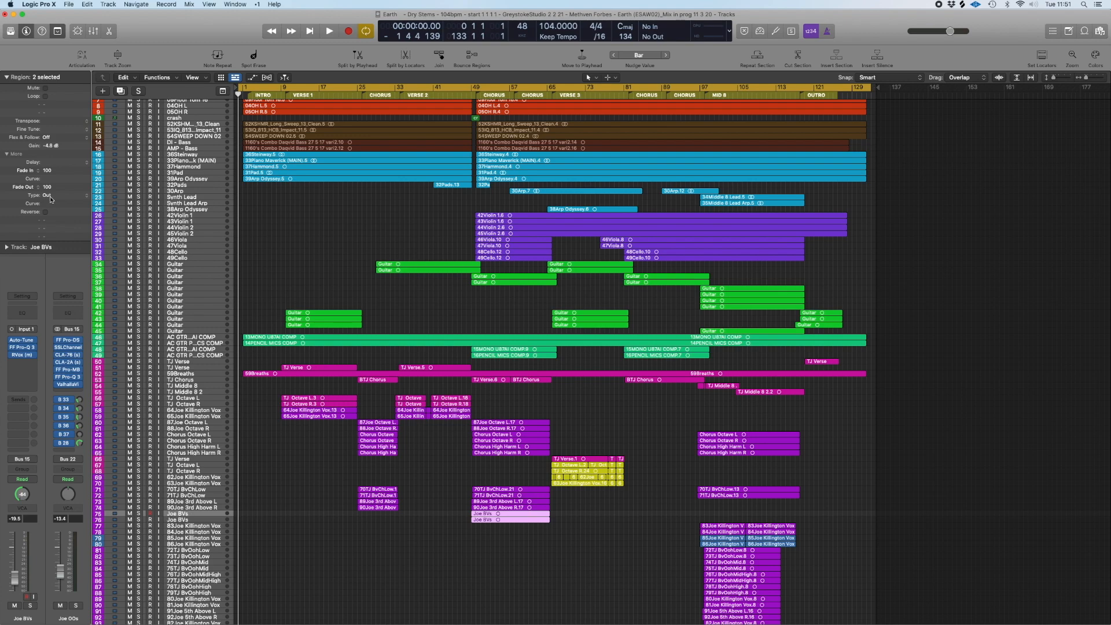
Step: Select all regions on the tracks below ROUTER and name those tracks after their regions
scroll(174, 550, down, 3)
scroll(186, 585, down, 4)
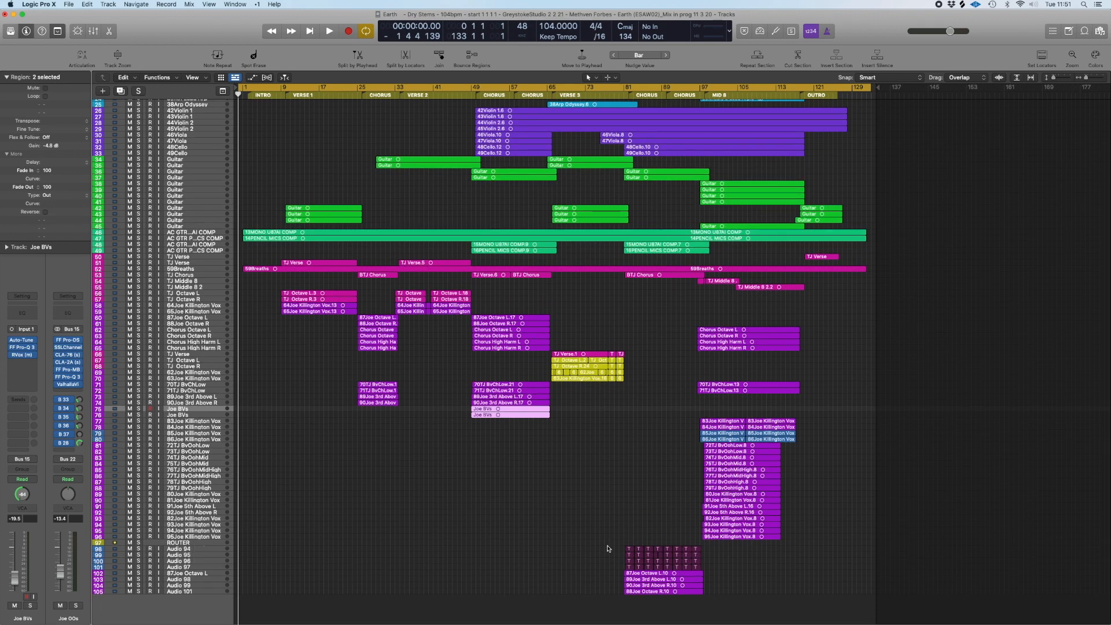
click(623, 563)
drag(622, 564, 761, 624)
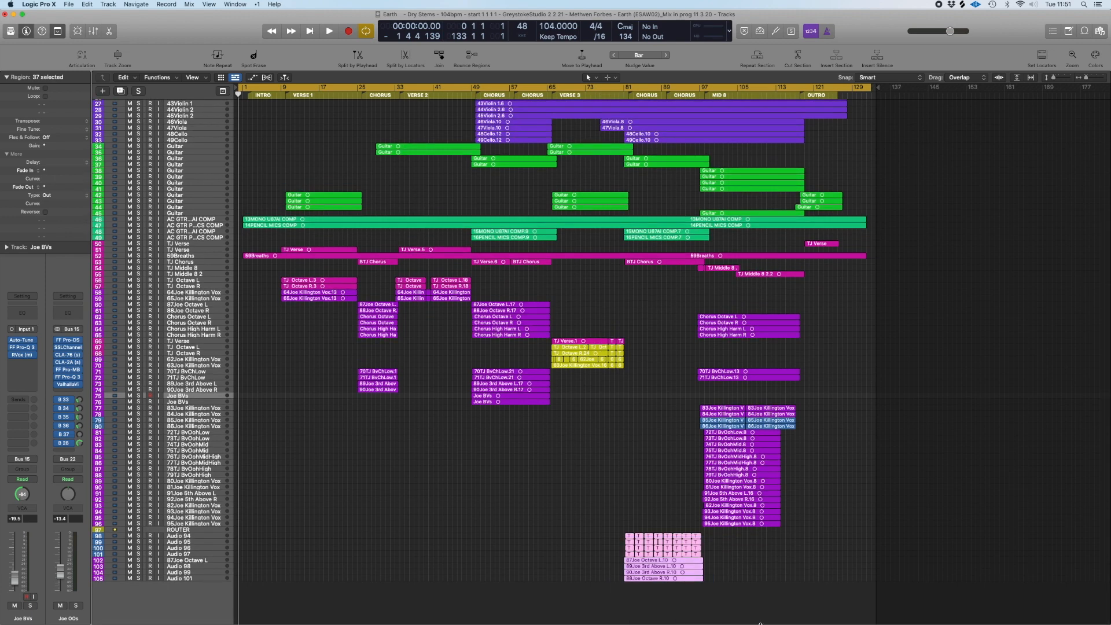
key(alt+shift+super+n)
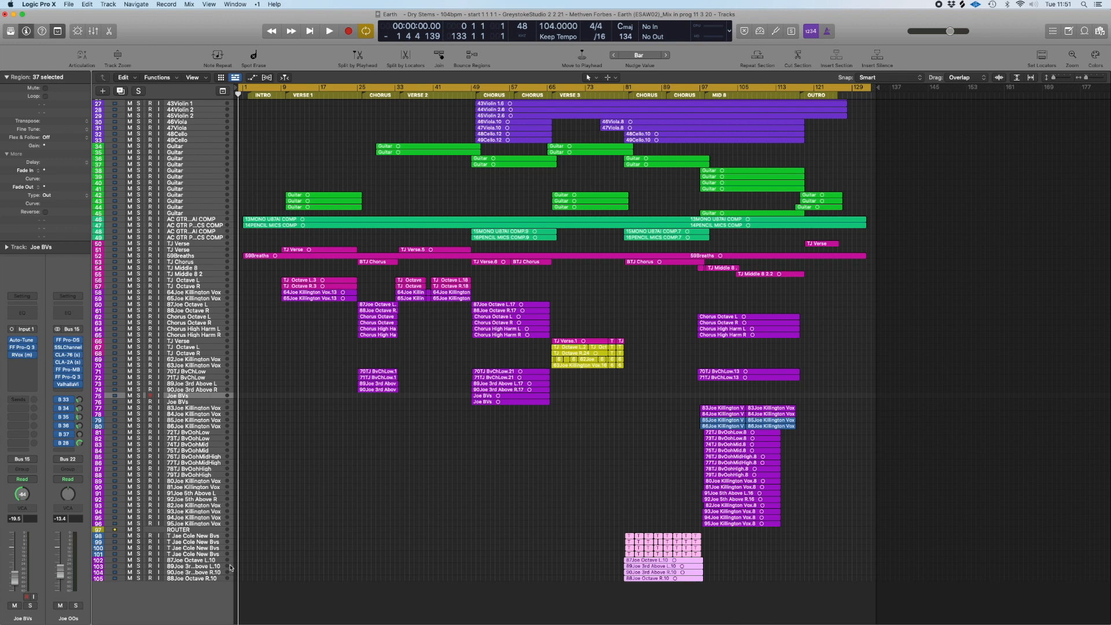
Step: Show the automation, review it from the ROUTER track up to the first track, and delete all track automation
click(203, 530)
key(a)
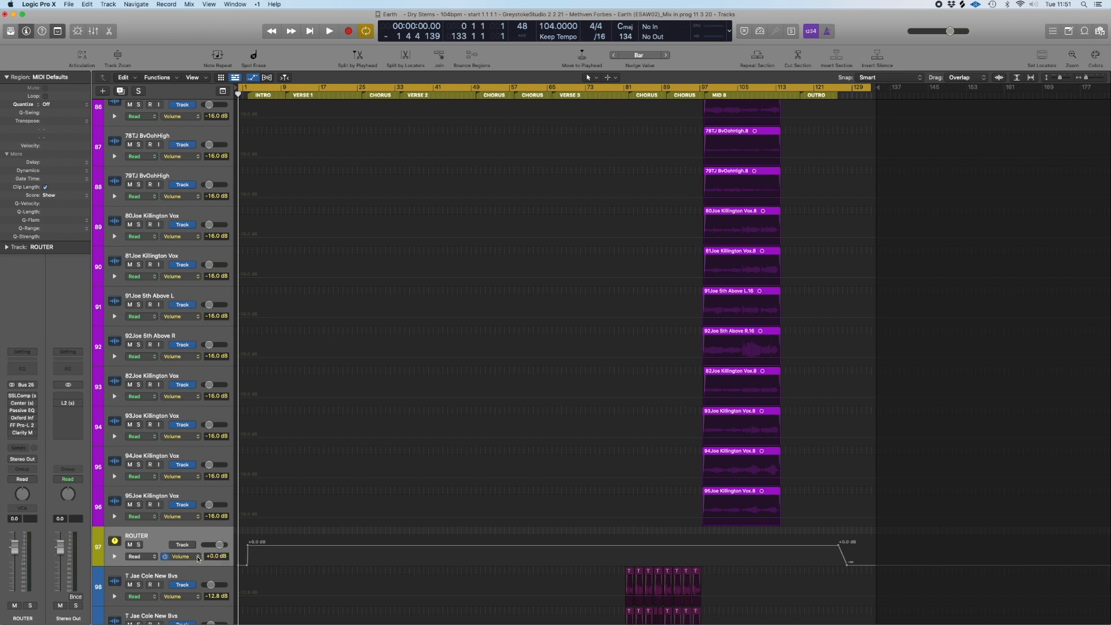
scroll(511, 350, up, 15)
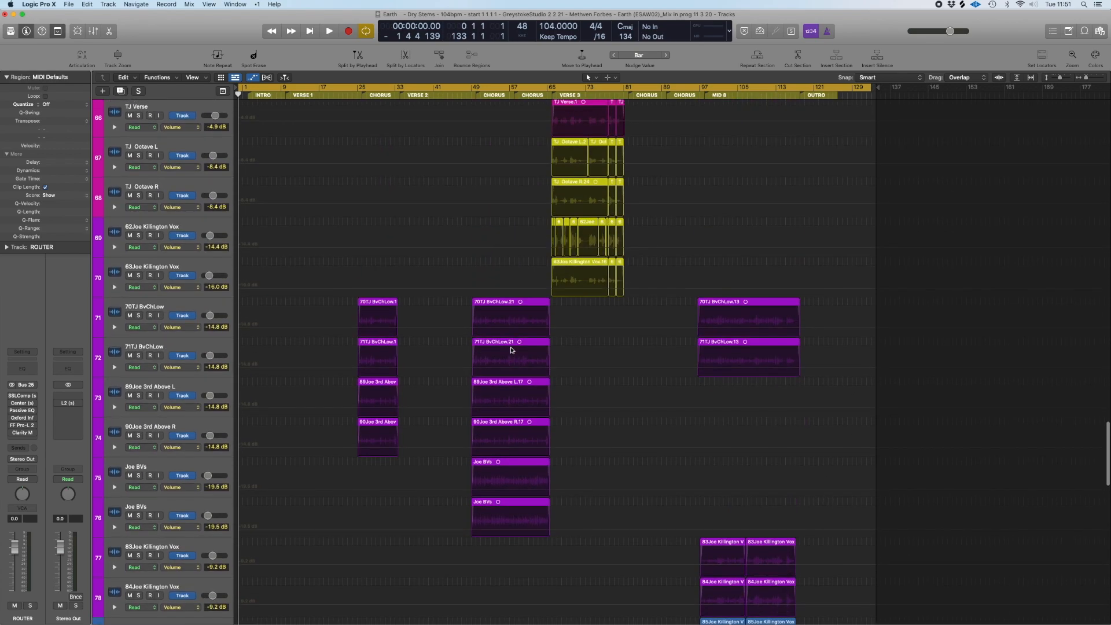
scroll(512, 349, up, 20)
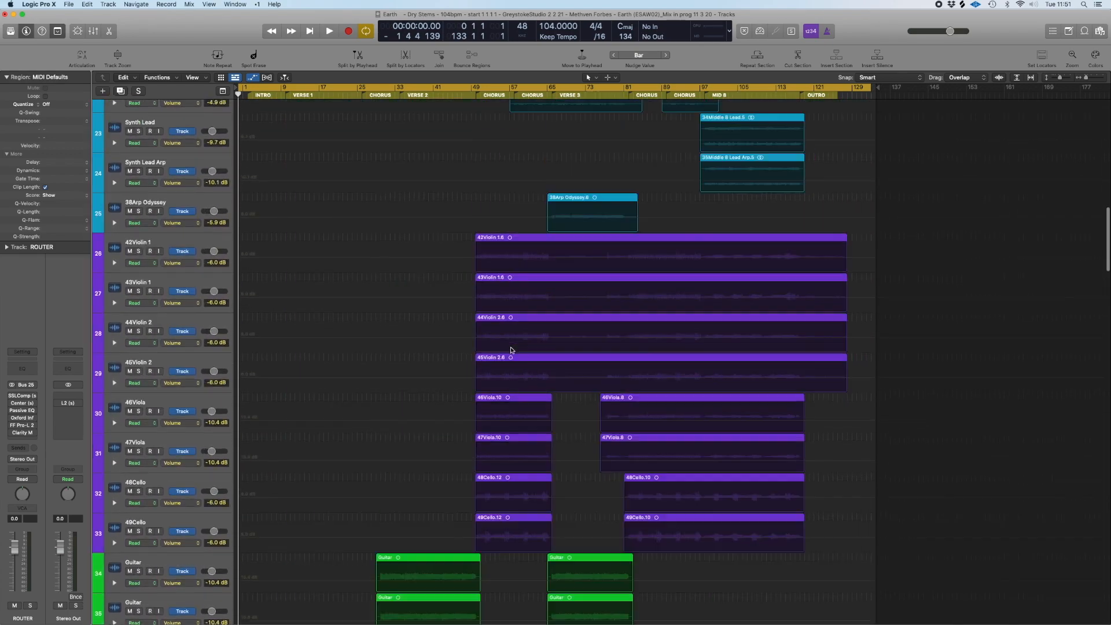
scroll(512, 350, up, 15)
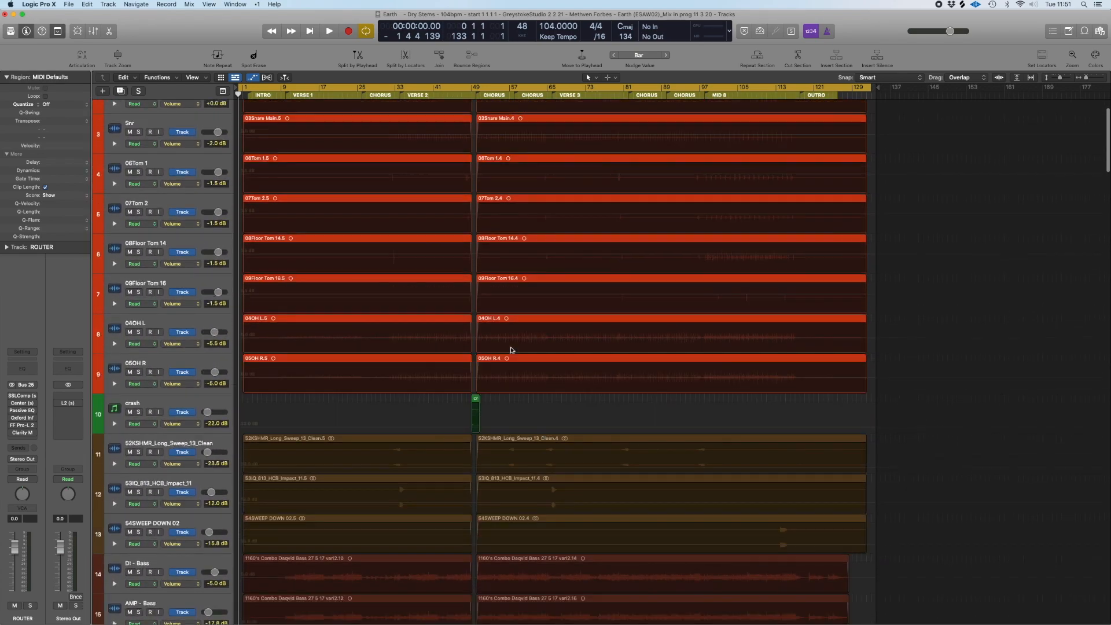
scroll(511, 350, up, 2)
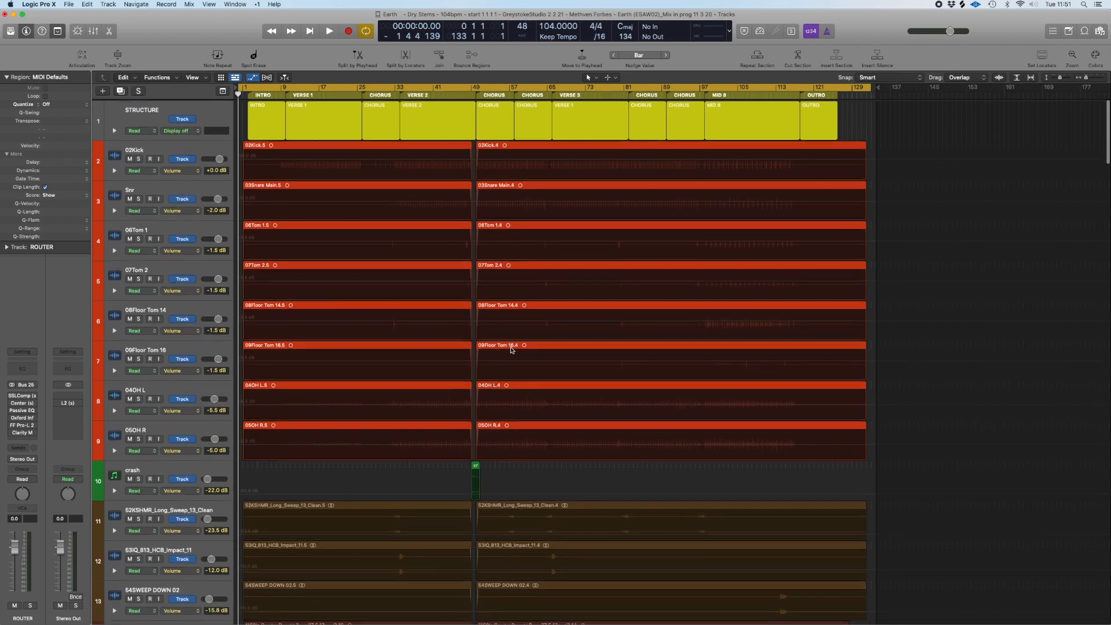
click(189, 4)
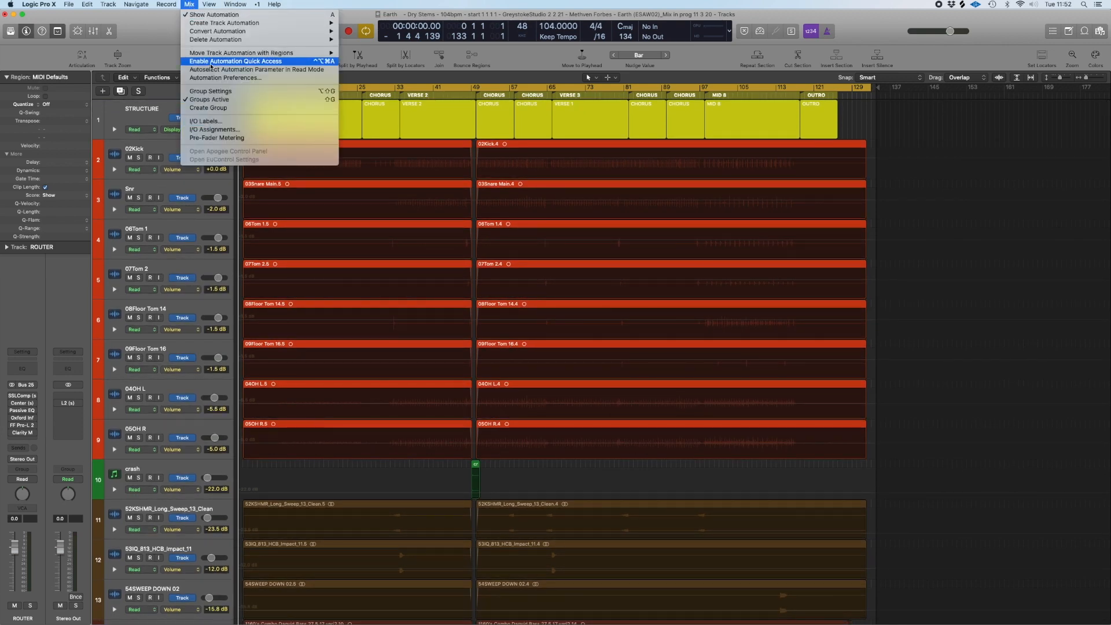
mouse_move(339, 41)
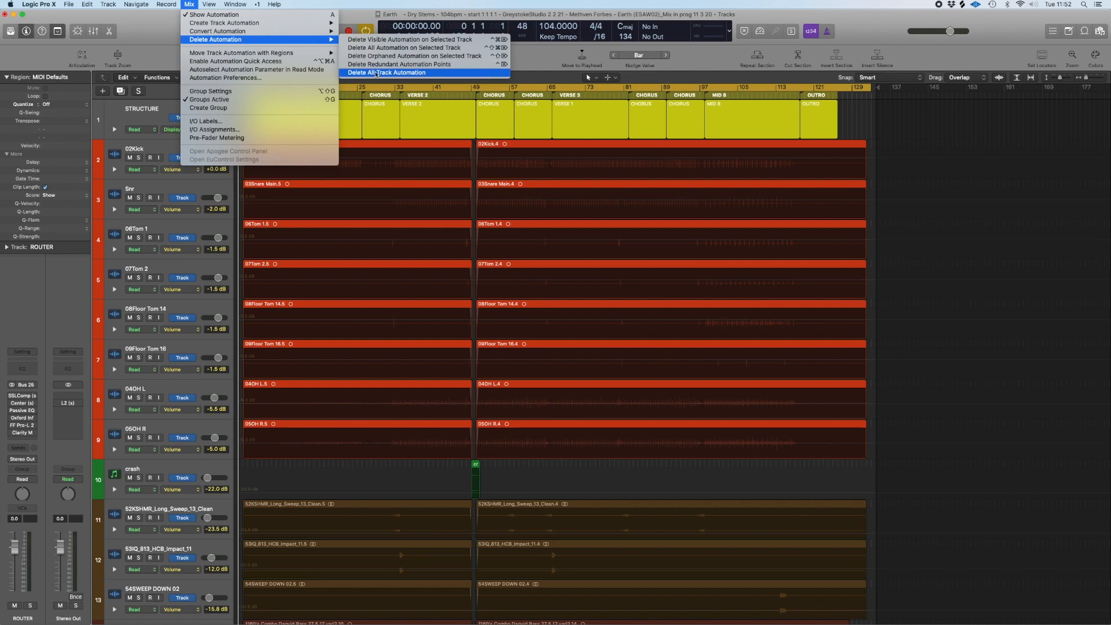
click(394, 72)
Step: Delete the ROUTER track
scroll(475, 327, down, 20)
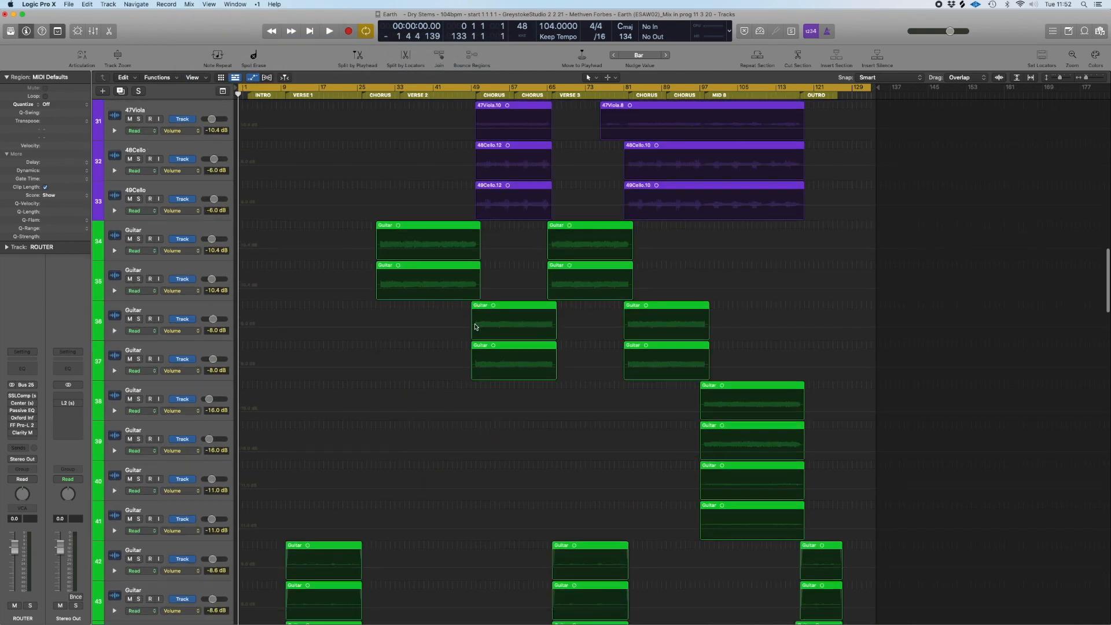
scroll(475, 327, down, 20)
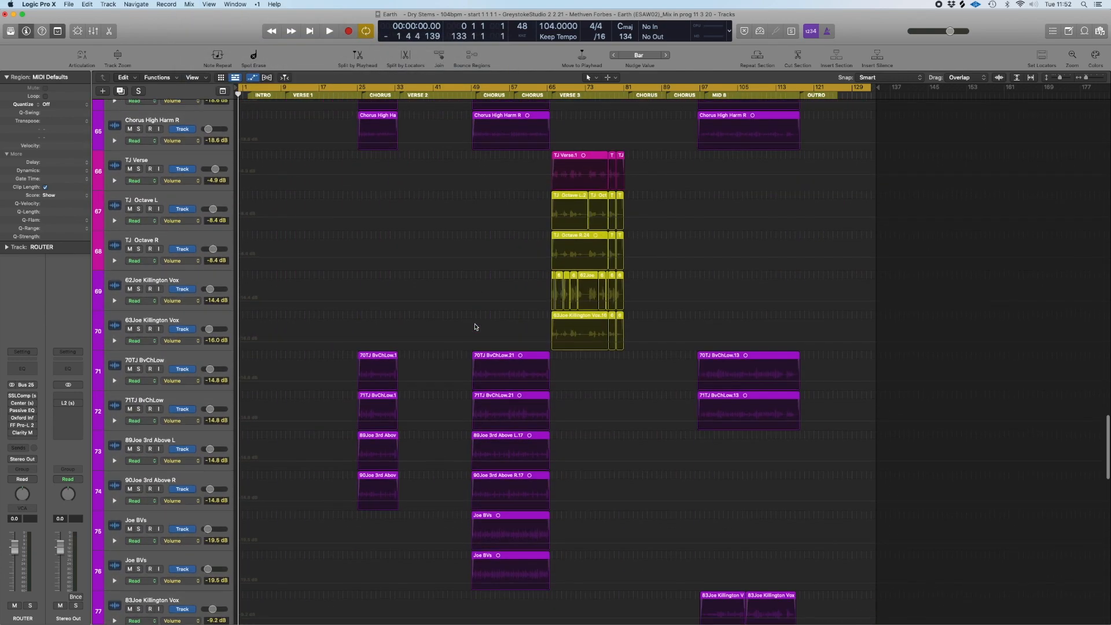
scroll(475, 327, down, 1)
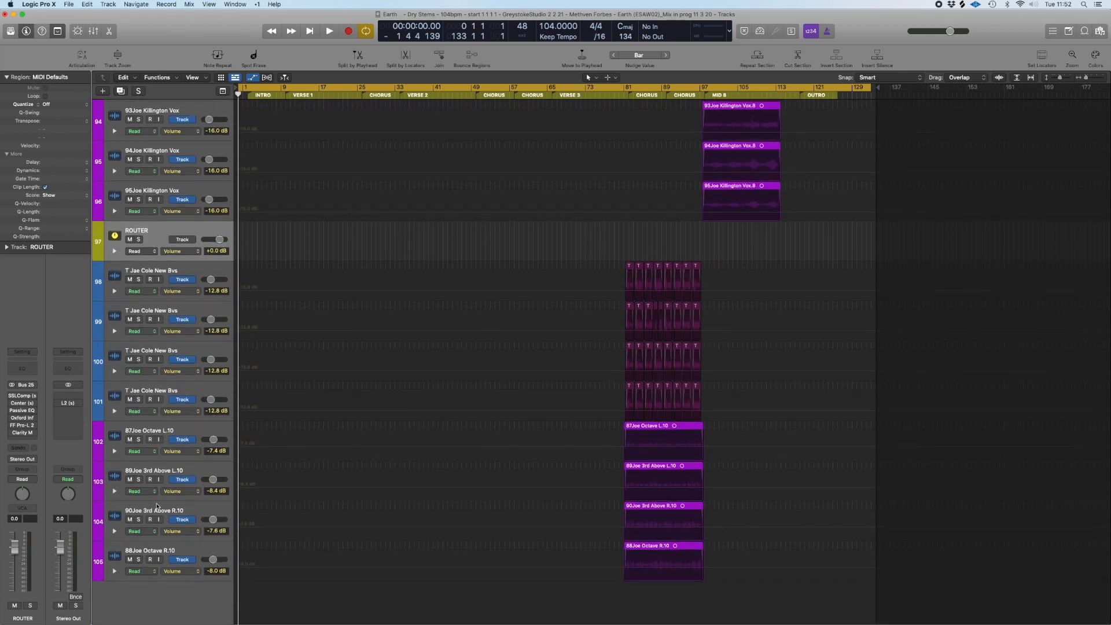
click(205, 191)
key(super+z)
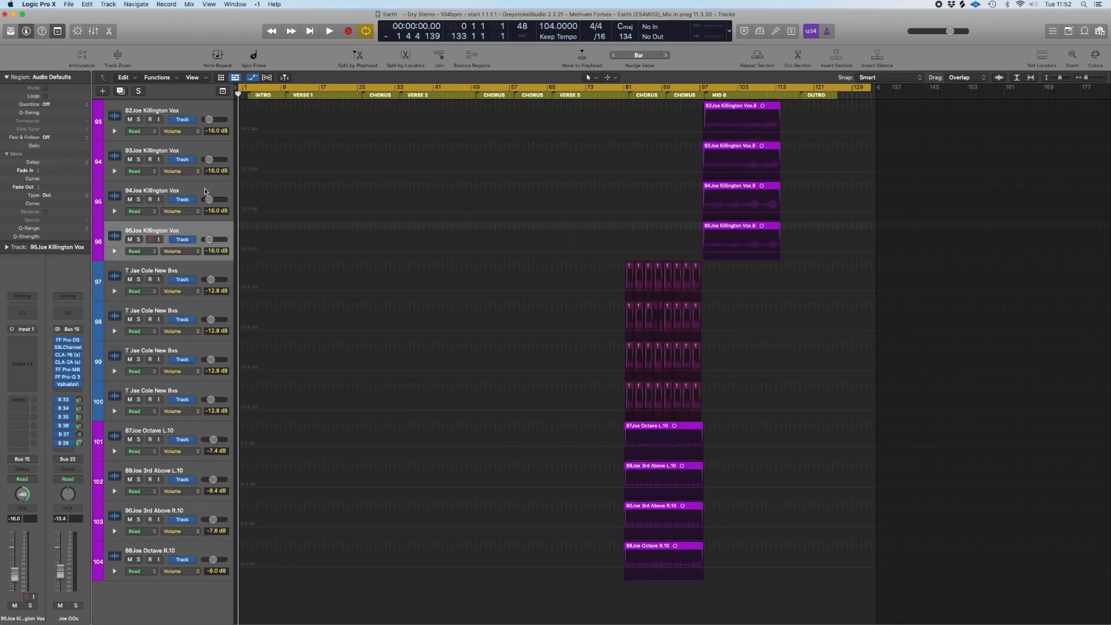
Step: Hide the automation, then select all regions and name them after their tracks
ctrl+alt+click(334, 310)
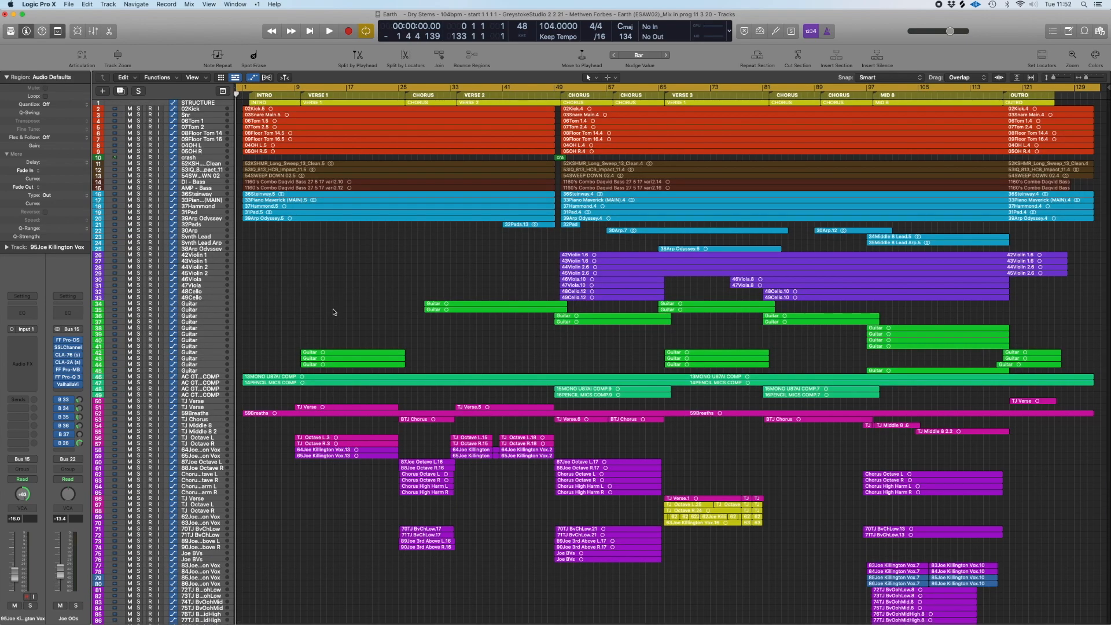
key(super+a)
scroll(475, 321, down, 3)
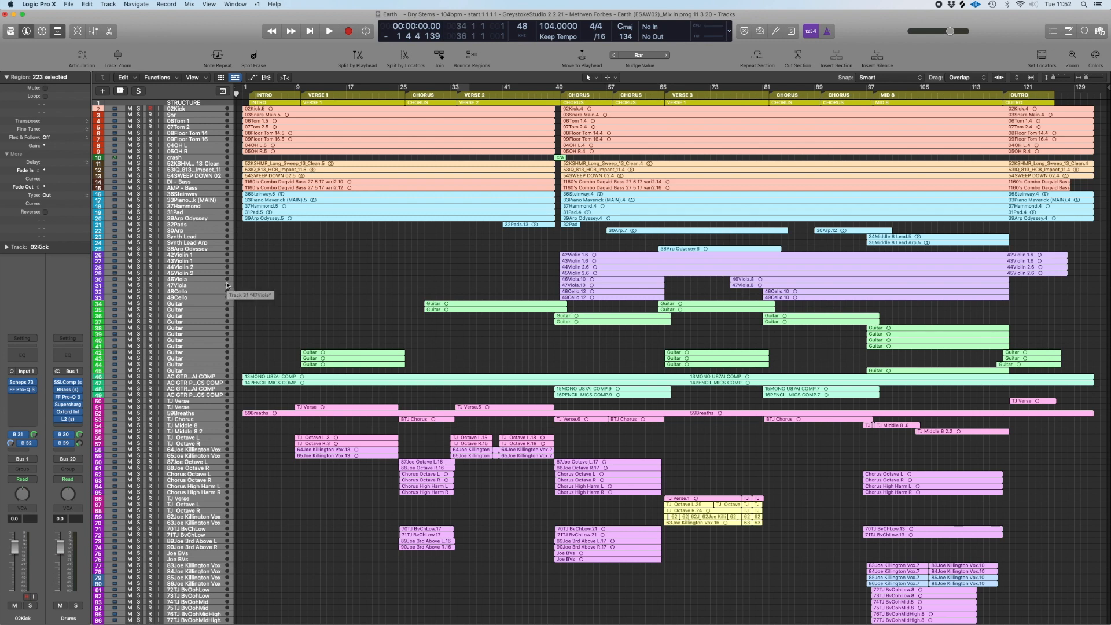
key(alt+shift+n)
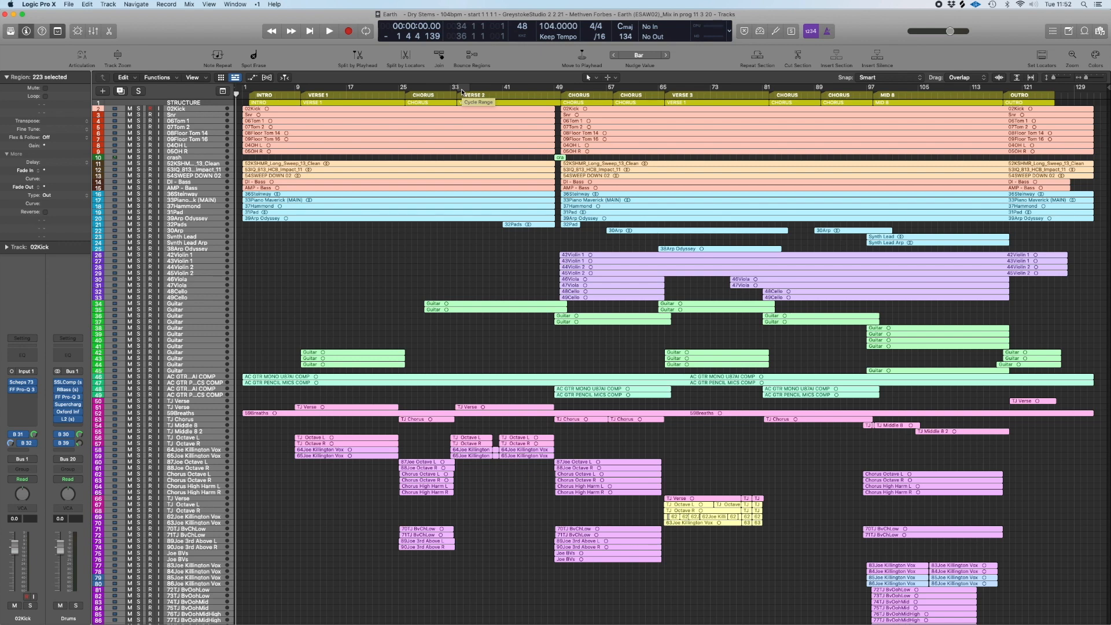
Step: Activate the cycle range from bar 34 to bar 36 and start exporting all tracks as audio files
click(460, 88)
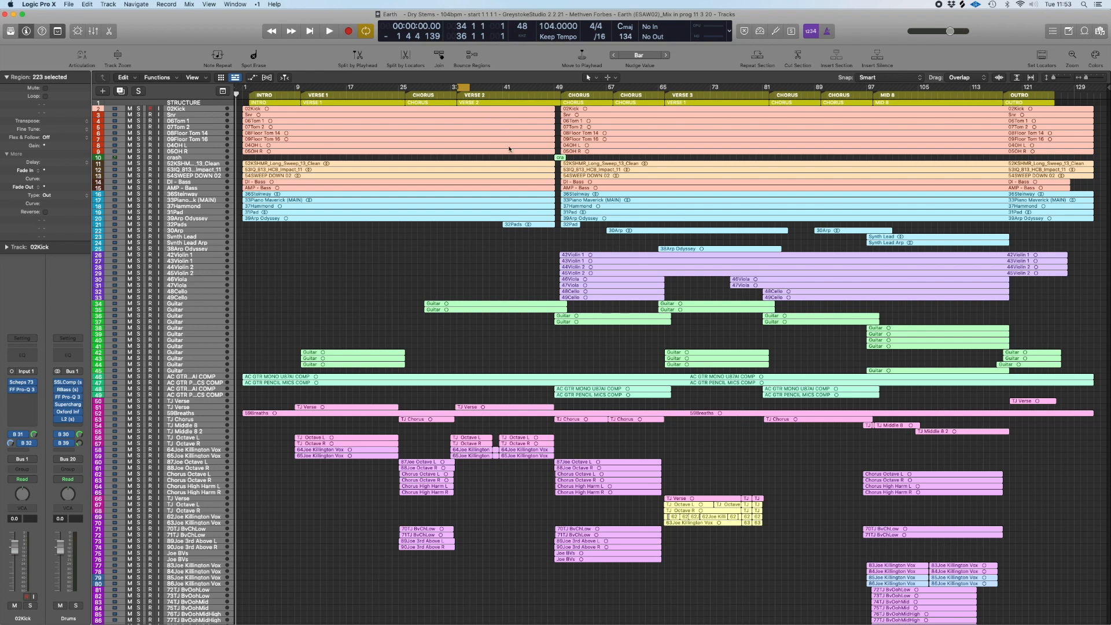
click(69, 4)
mouse_move(93, 192)
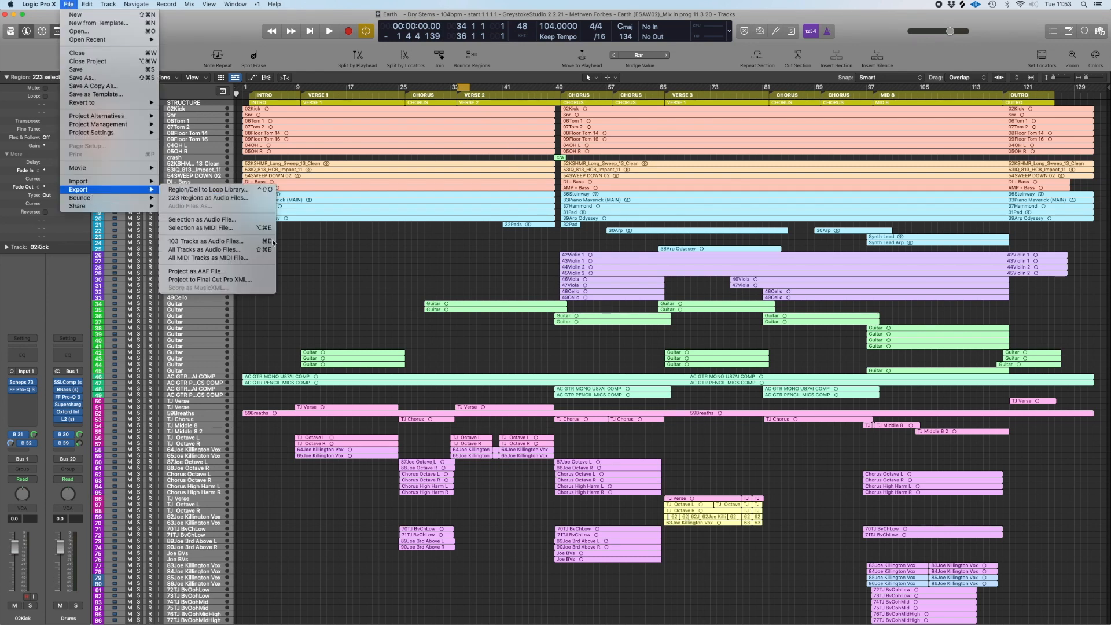
click(207, 249)
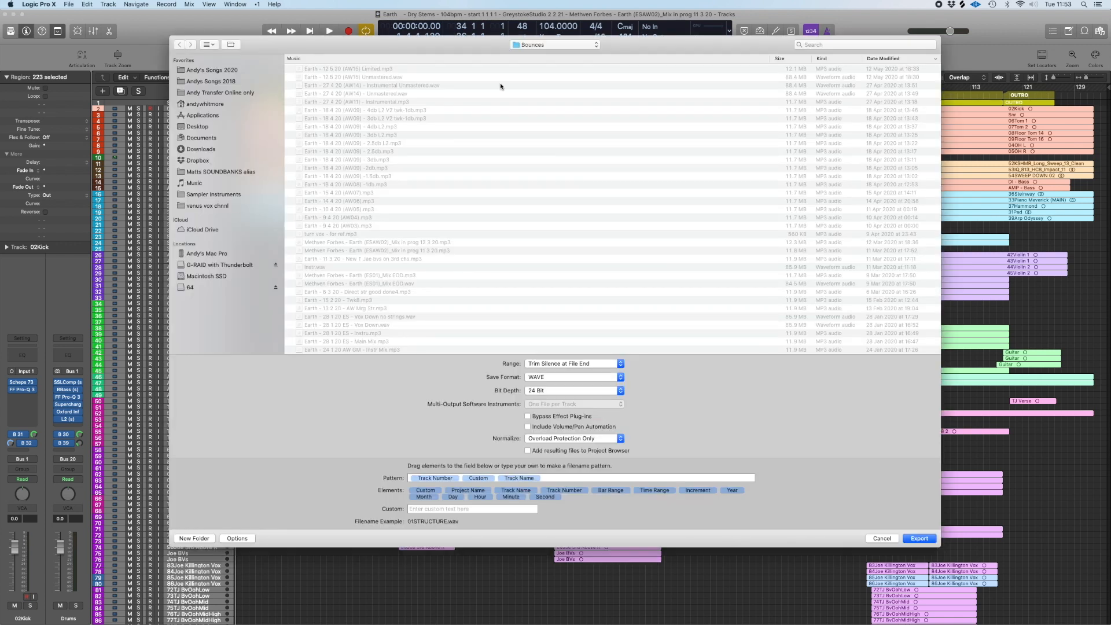
Step: Create a Dry Stems folder in the artist's folder and an Earth folder inside it as the export destination
click(542, 45)
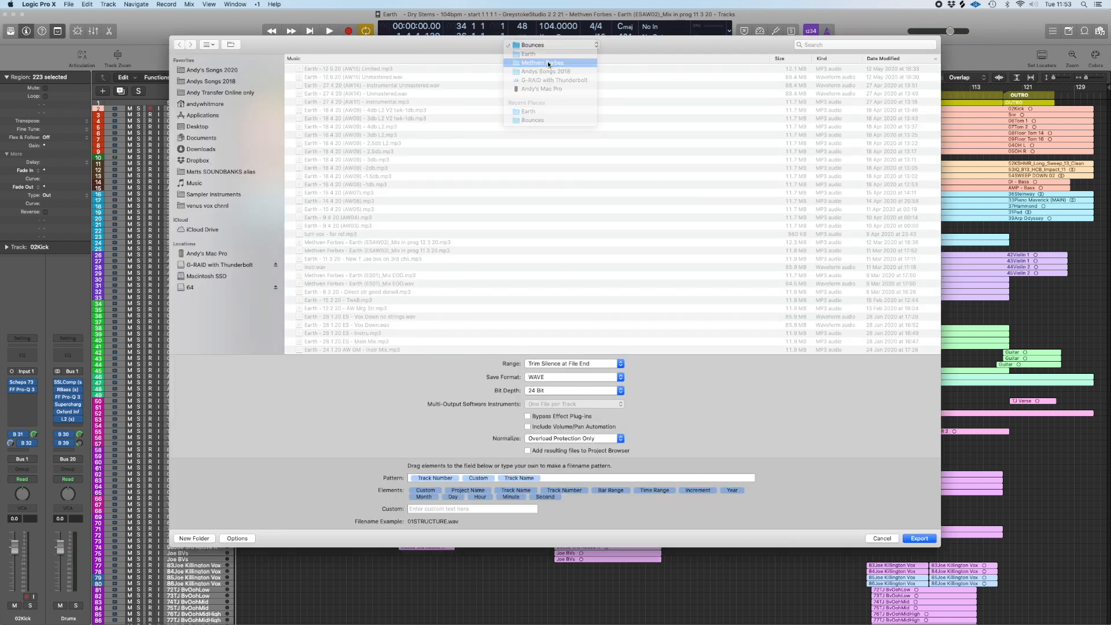
click(548, 64)
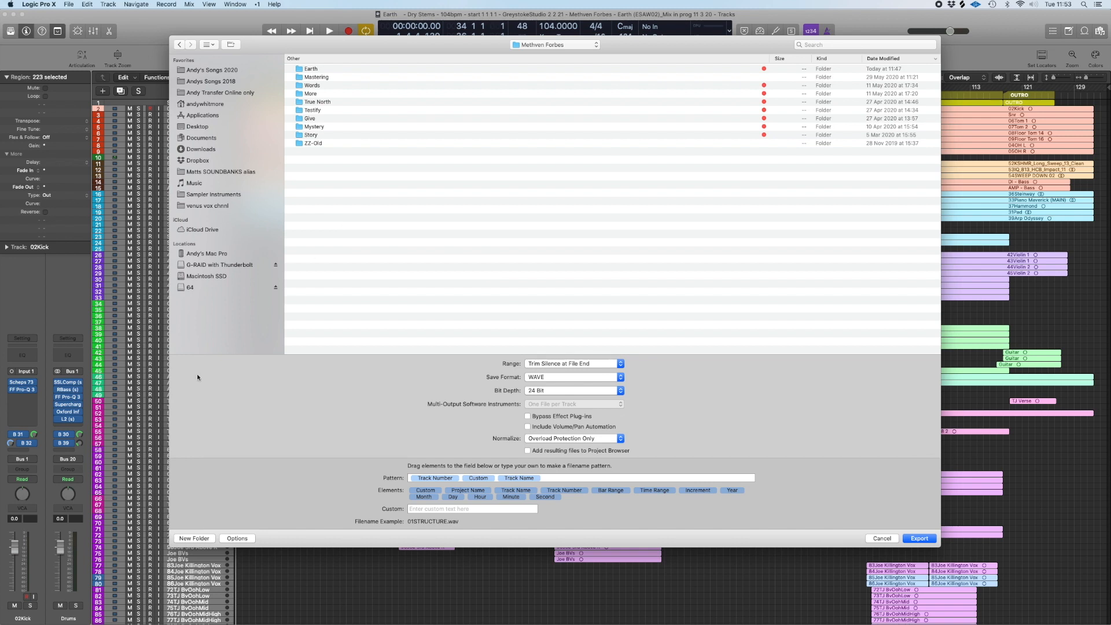
click(194, 538)
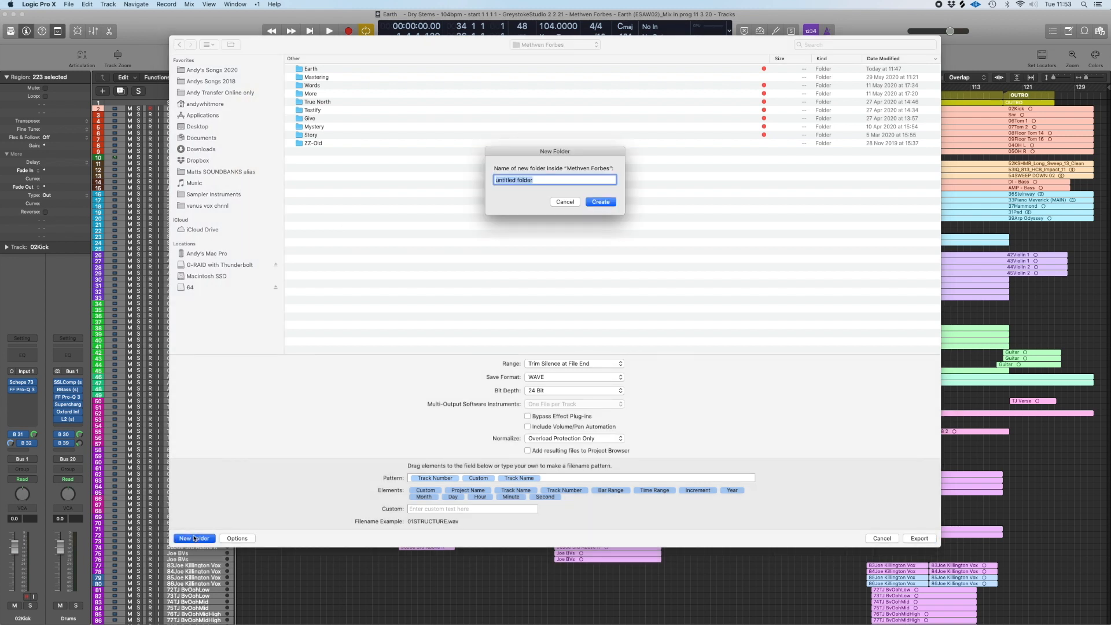
text(Dry Stems)
key(Return)
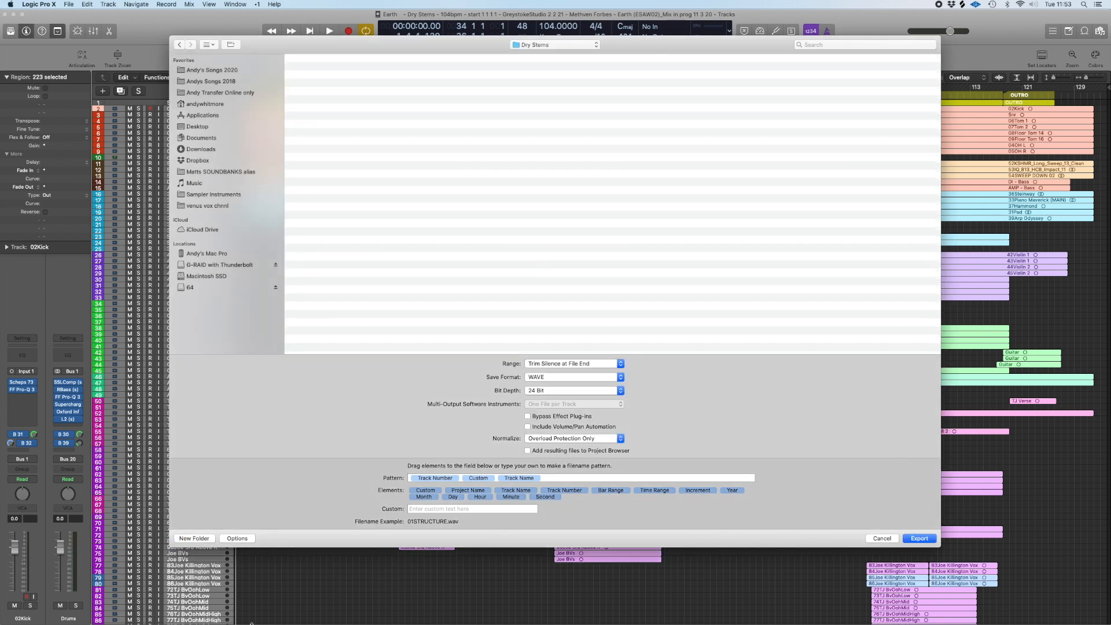
click(194, 538)
text(Earth)
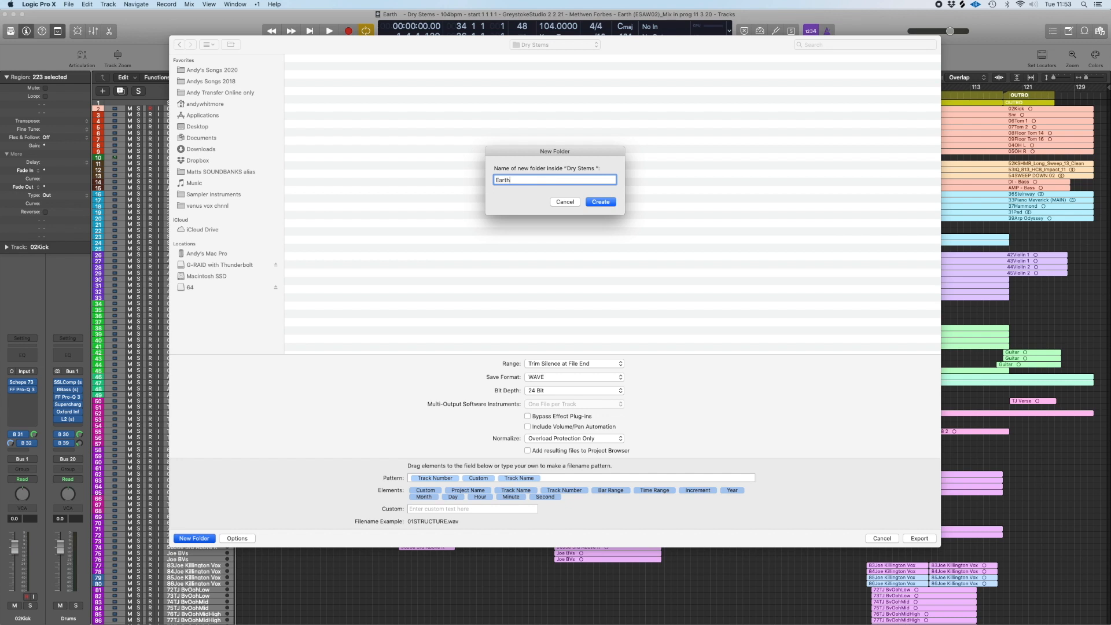
key(Return)
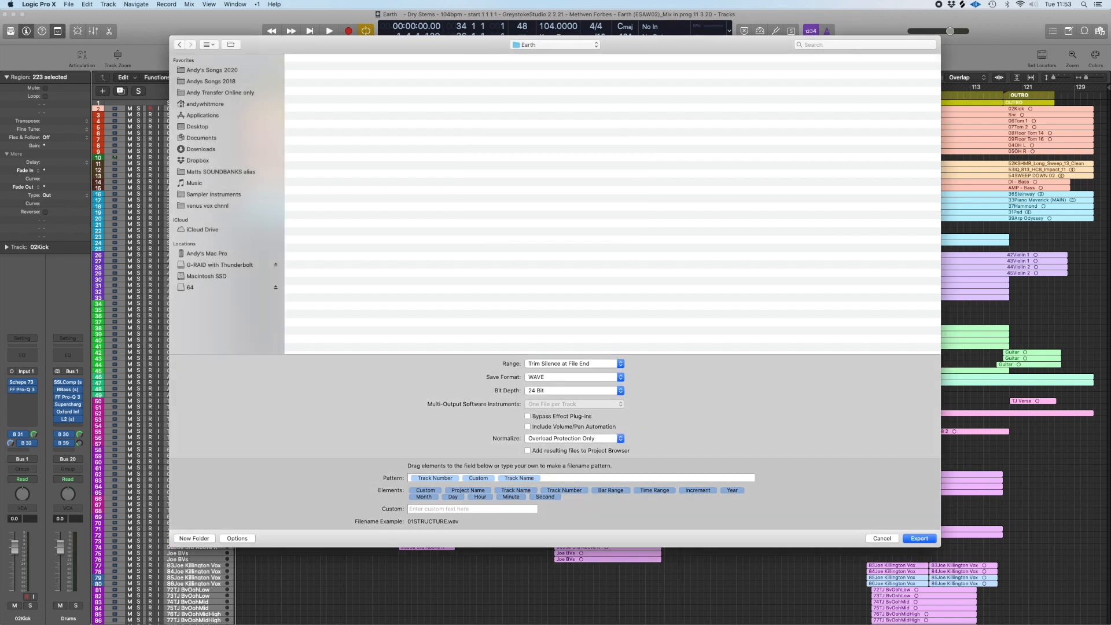
Step: Export only the cycle range as 24-bit WAVE files with effect plug-ins bypassed
click(620, 366)
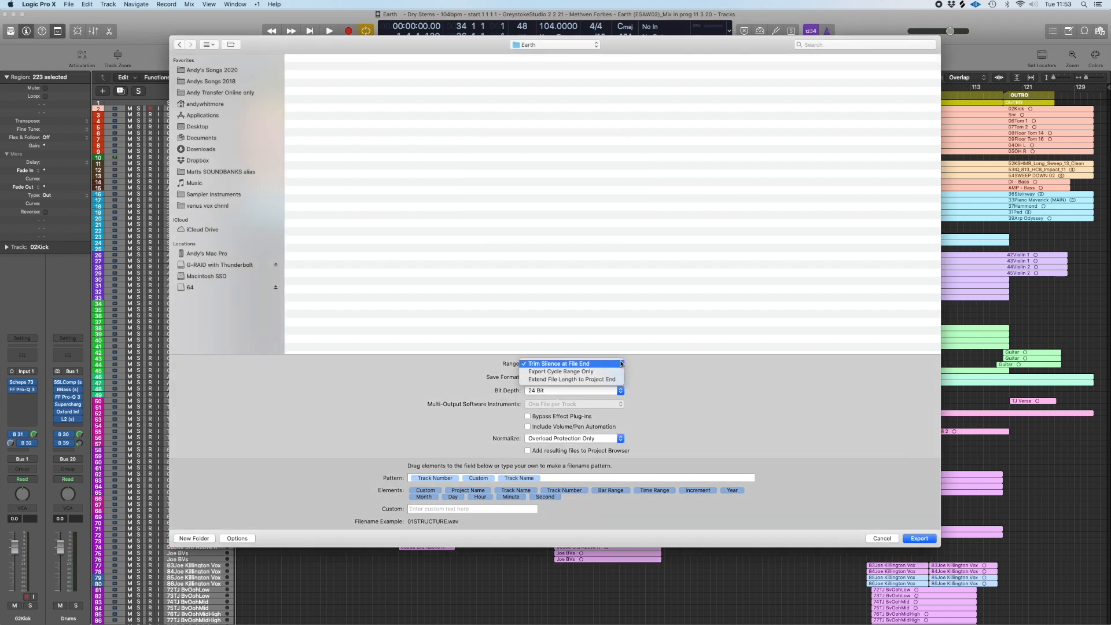
click(599, 372)
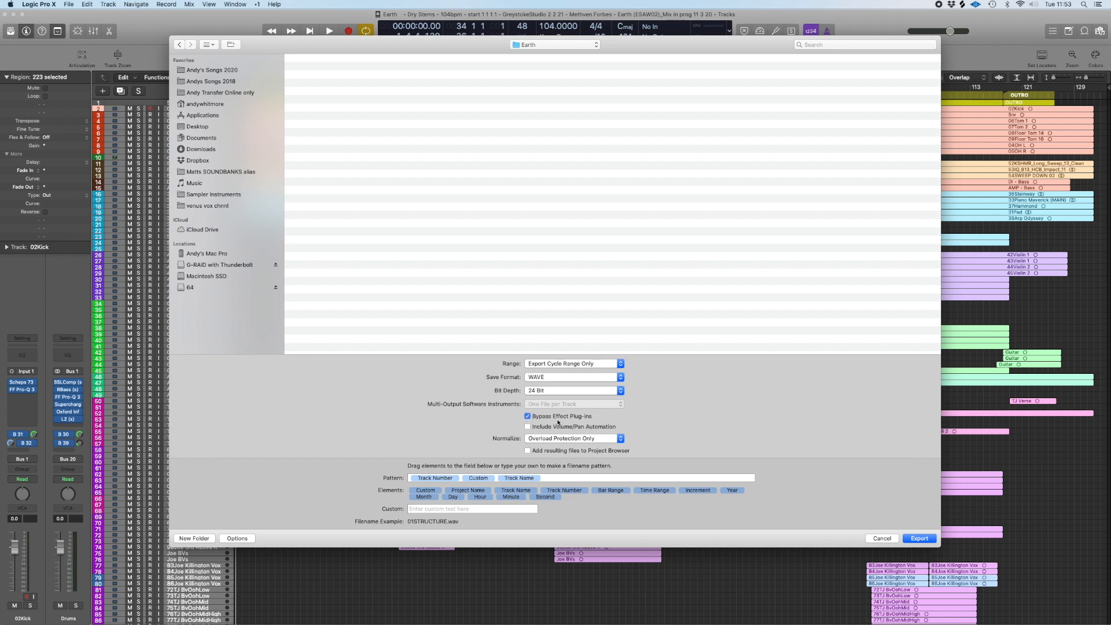
click(596, 438)
click(617, 428)
click(924, 538)
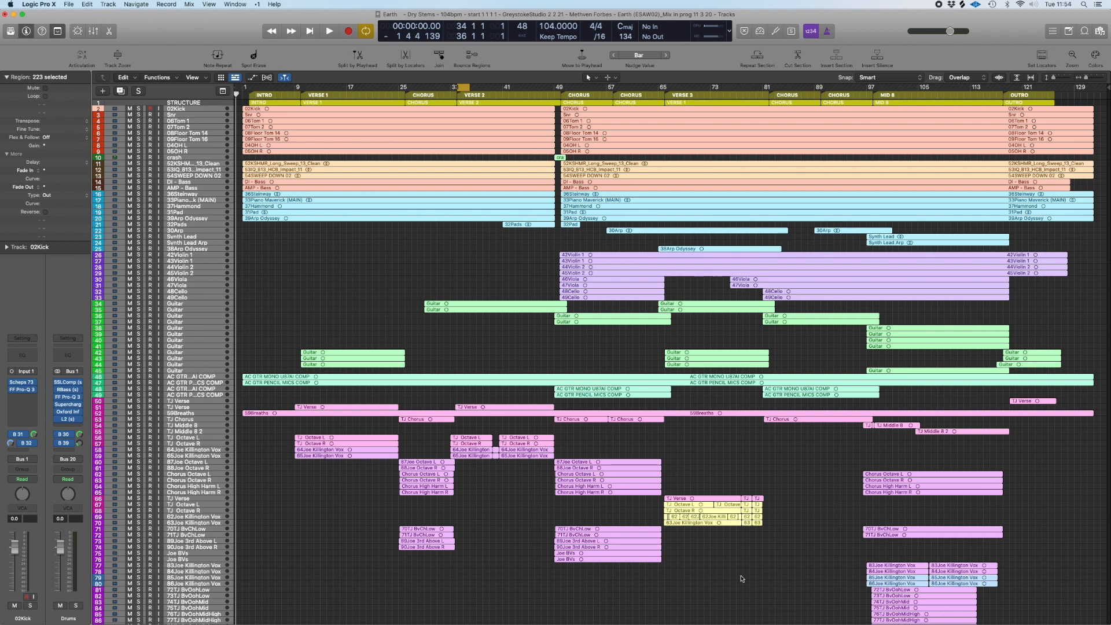
Step: Close the project and display the exported stems of Dry Stems > Earth in column view in an enlarged Finder window
click(396, 275)
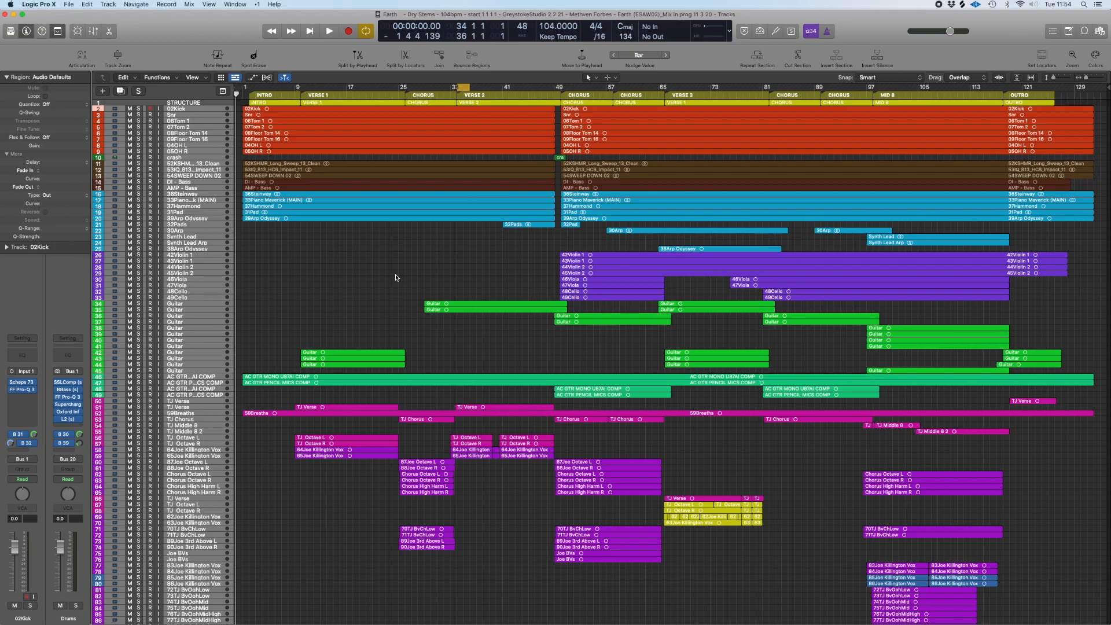
key(super+w)
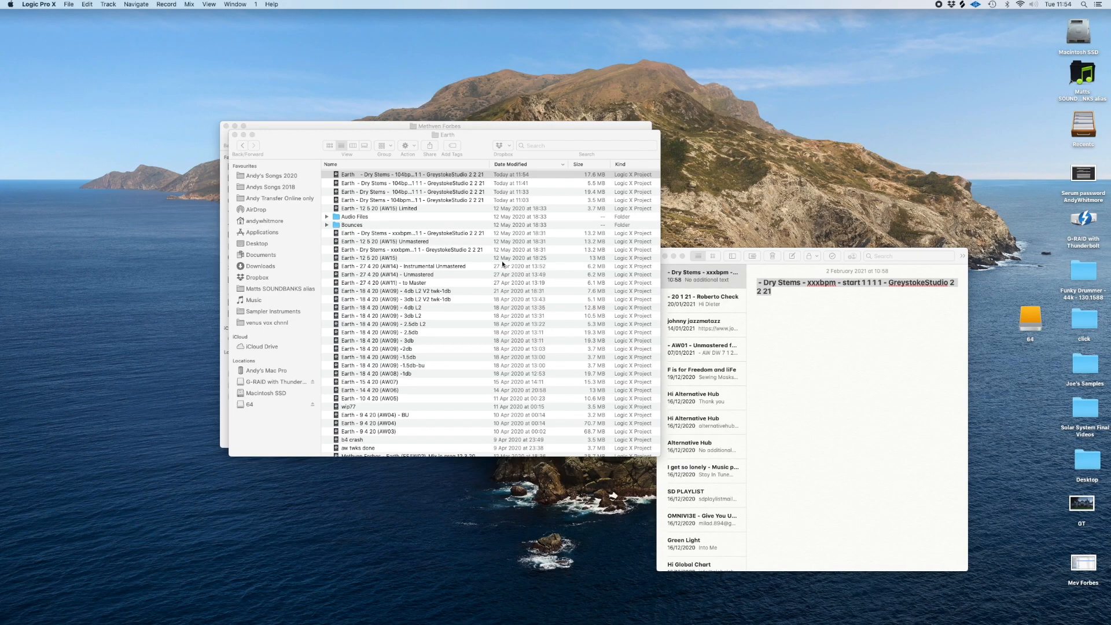
click(353, 145)
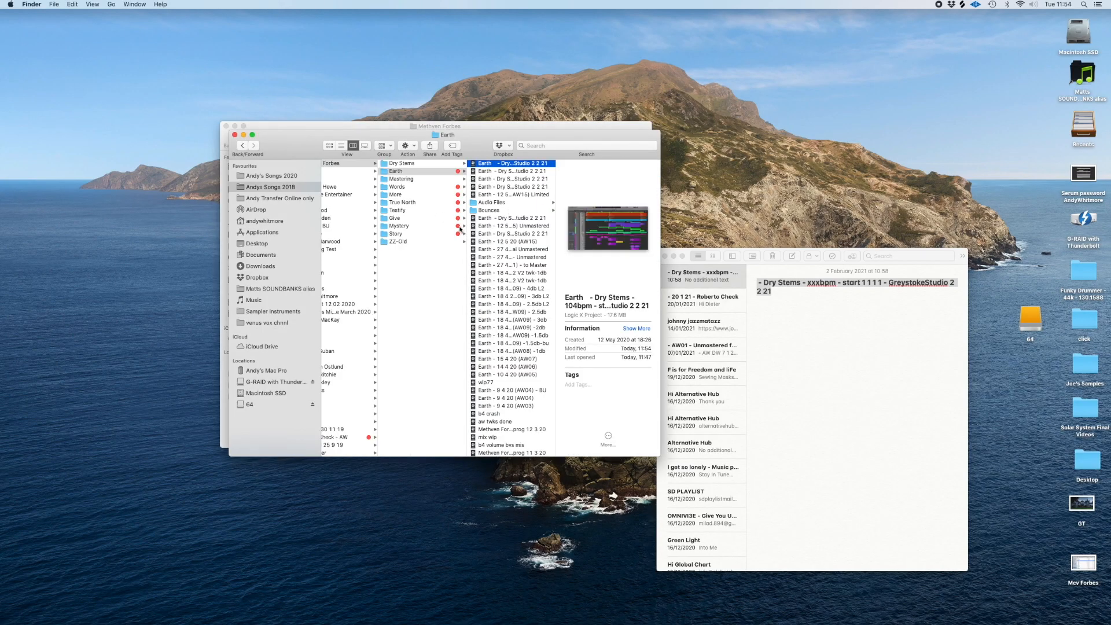
click(409, 165)
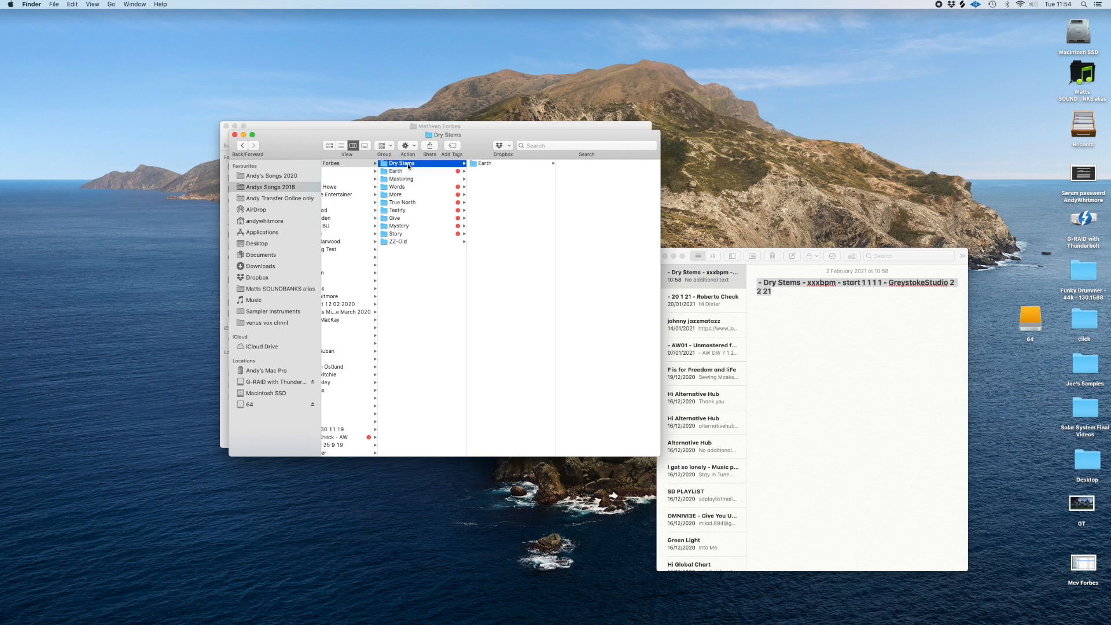
click(508, 164)
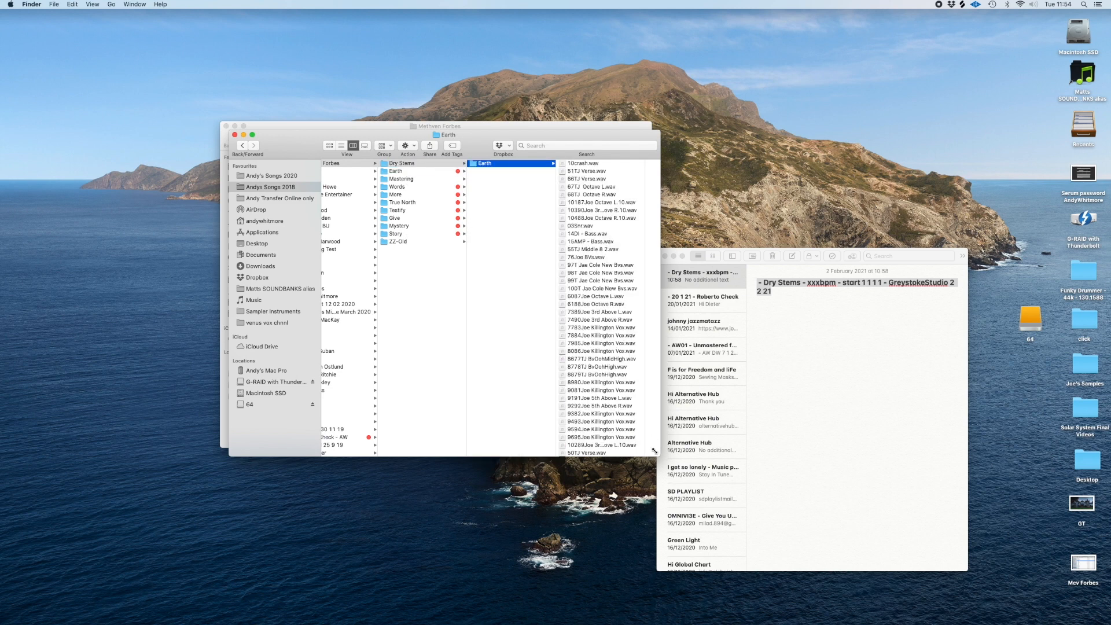
drag(659, 455, 884, 624)
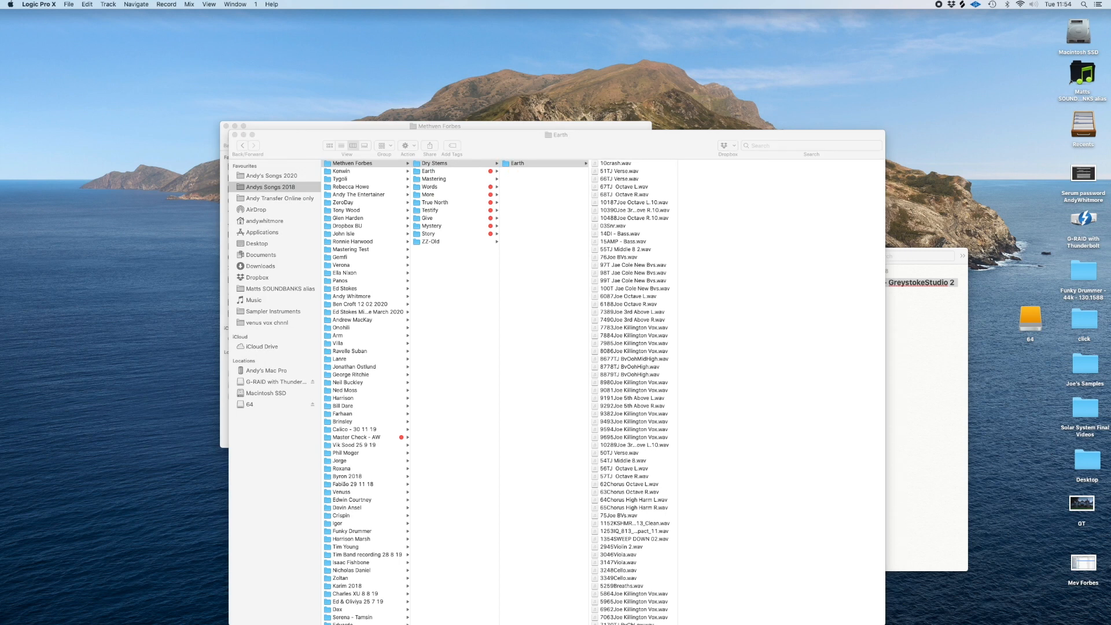
Step: Create a new Logic project with one audio track and set its tempo to 104 bpm
click(69, 4)
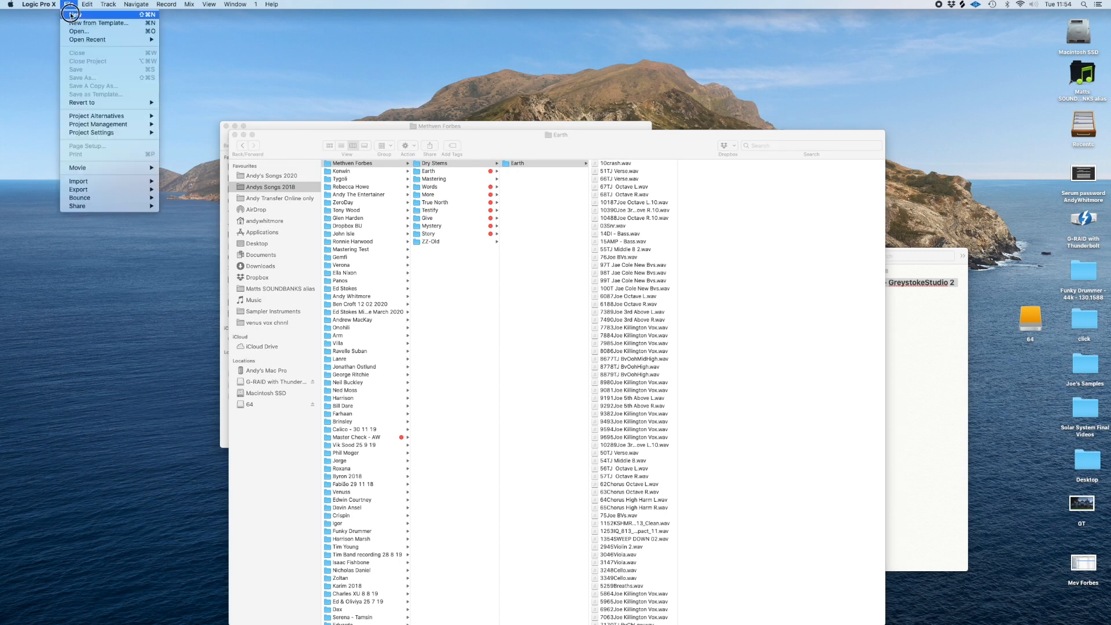
click(71, 16)
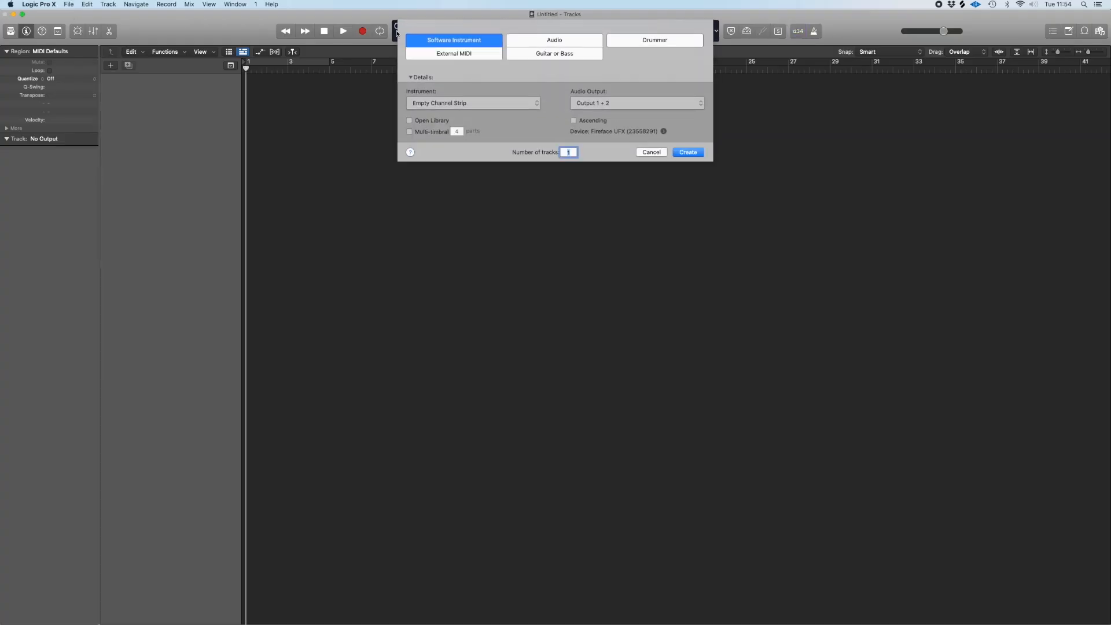
click(555, 40)
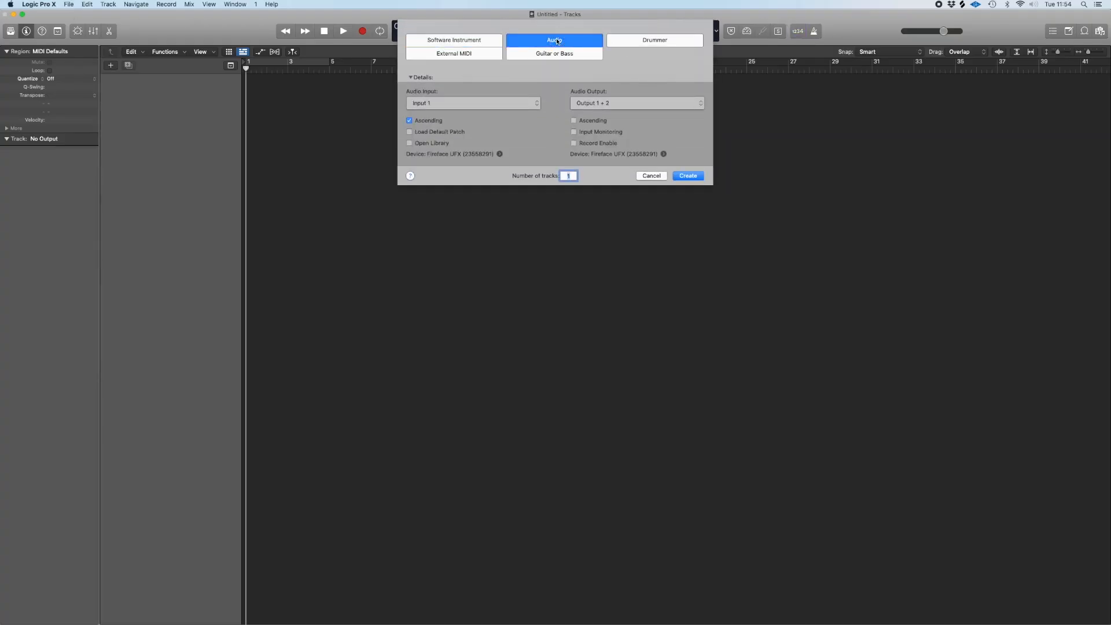
click(694, 181)
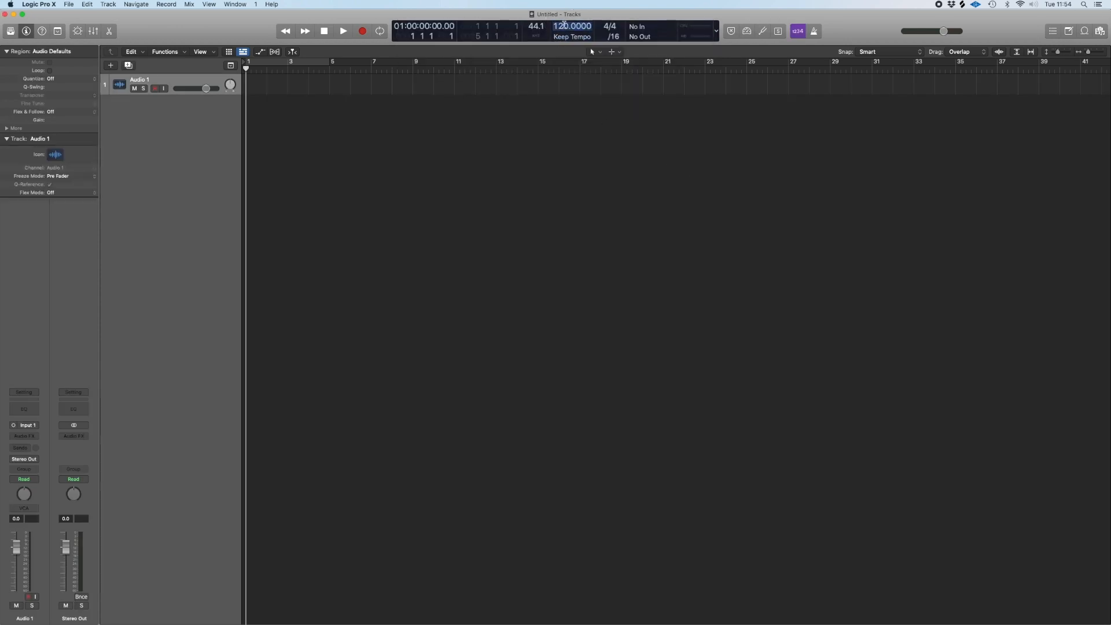
text(104)
key(Return)
Step: Import all stems from the Earth folder onto new tracks around bar 4, changing the project sample rate to 48 kHz
drag(1109, 624, 481, 623)
click(524, 163)
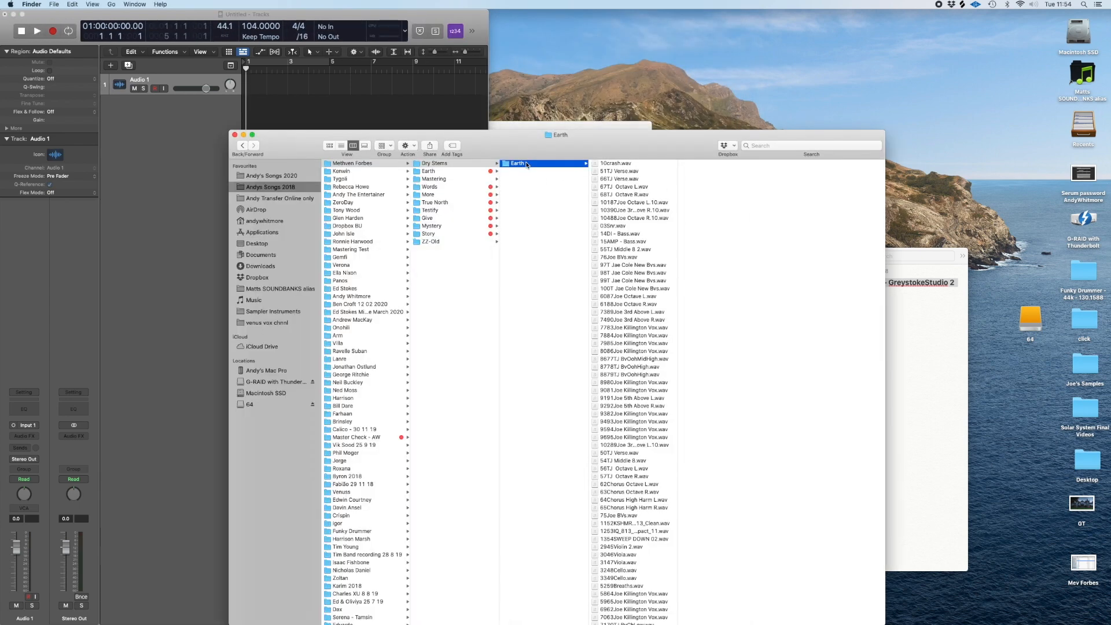
click(621, 179)
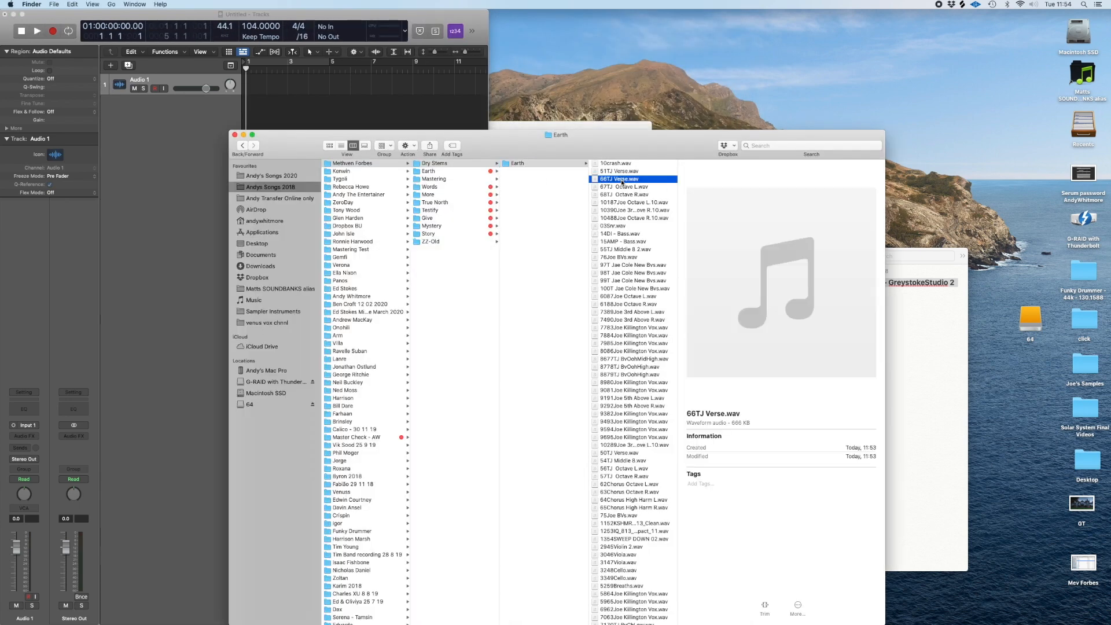
key(super+a)
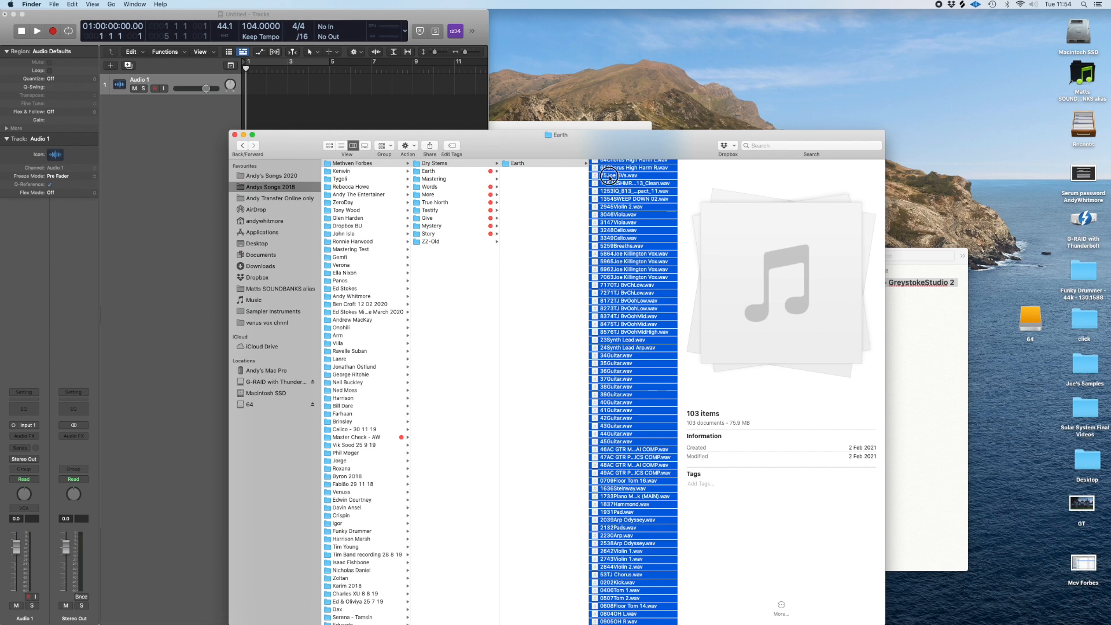
drag(609, 176, 320, 112)
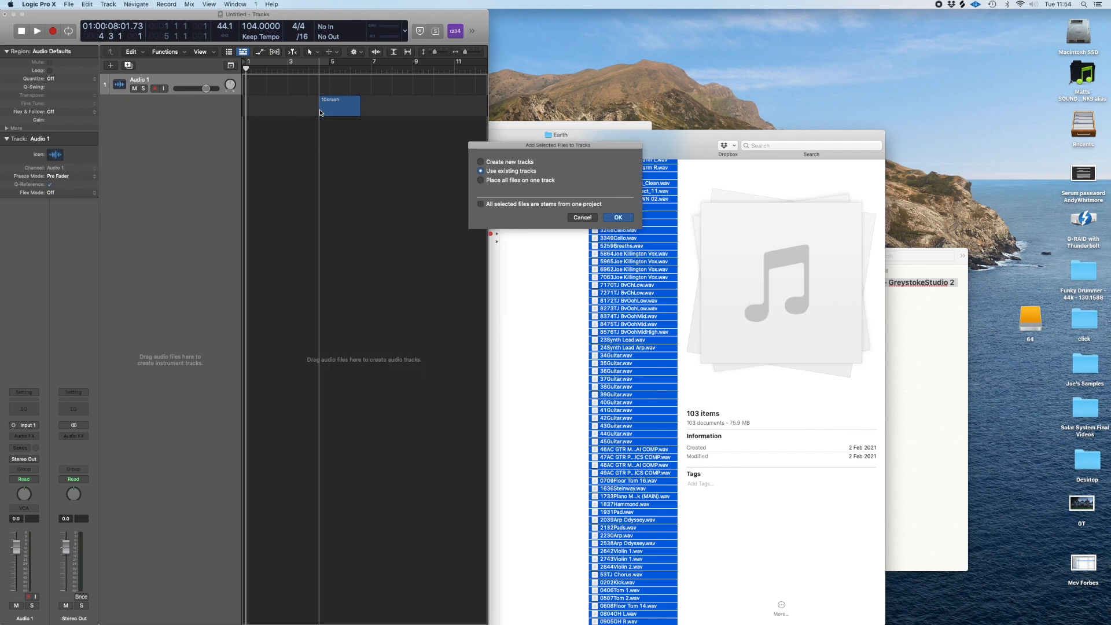
click(481, 162)
click(618, 219)
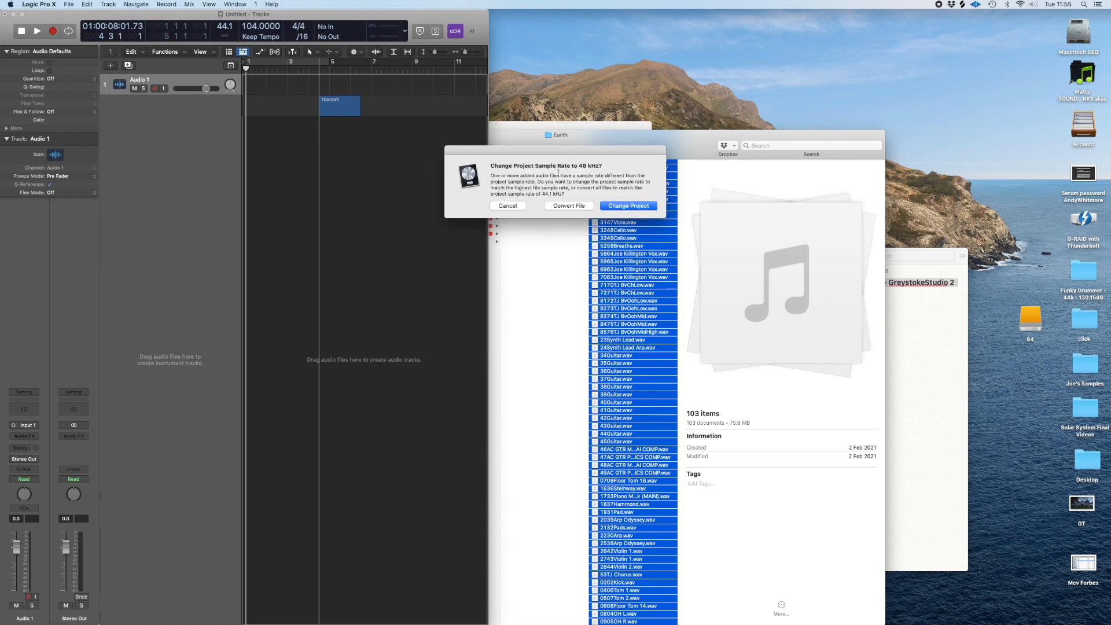
click(631, 206)
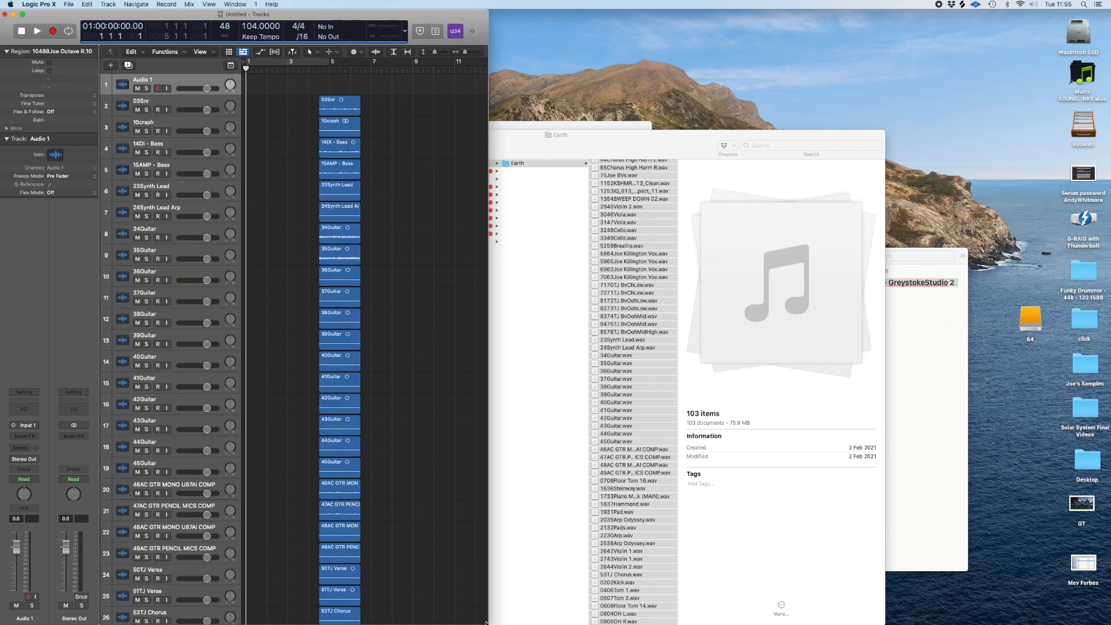
Step: Enlarge the Tracks window, zoom in on the imported regions with magnified waveforms, and play them back briefly
drag(487, 623, 1107, 623)
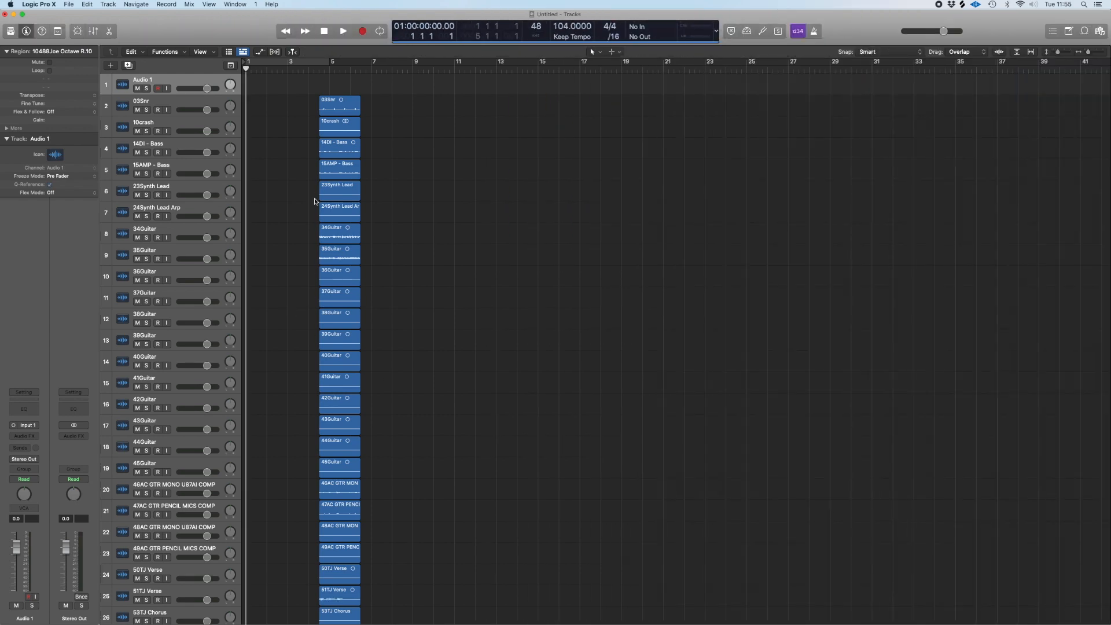
drag(311, 87, 374, 621)
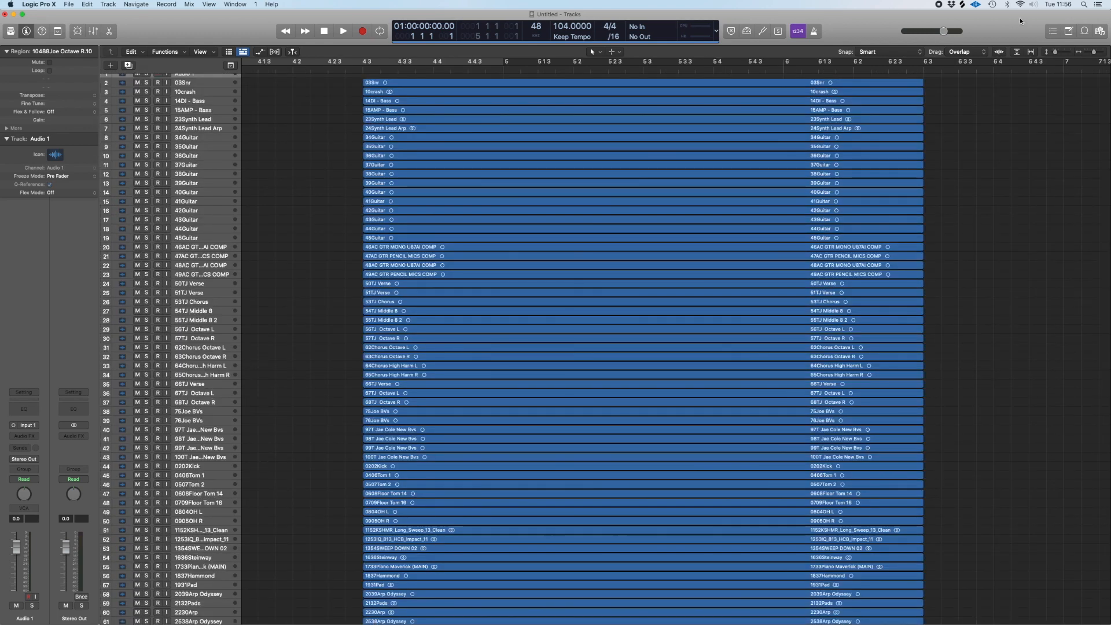
click(999, 51)
drag(370, 180, 1014, 53)
key(space)
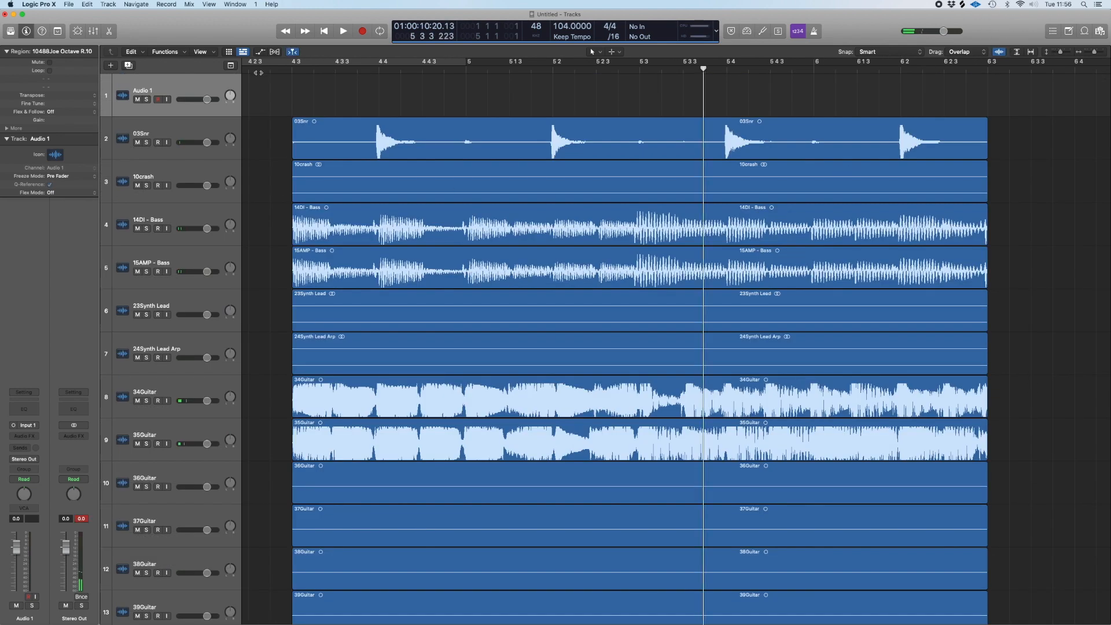
key(space)
Step: Examine the waveforms and names of the imported stems down to the last track and back up
scroll(478, 238, down, 15)
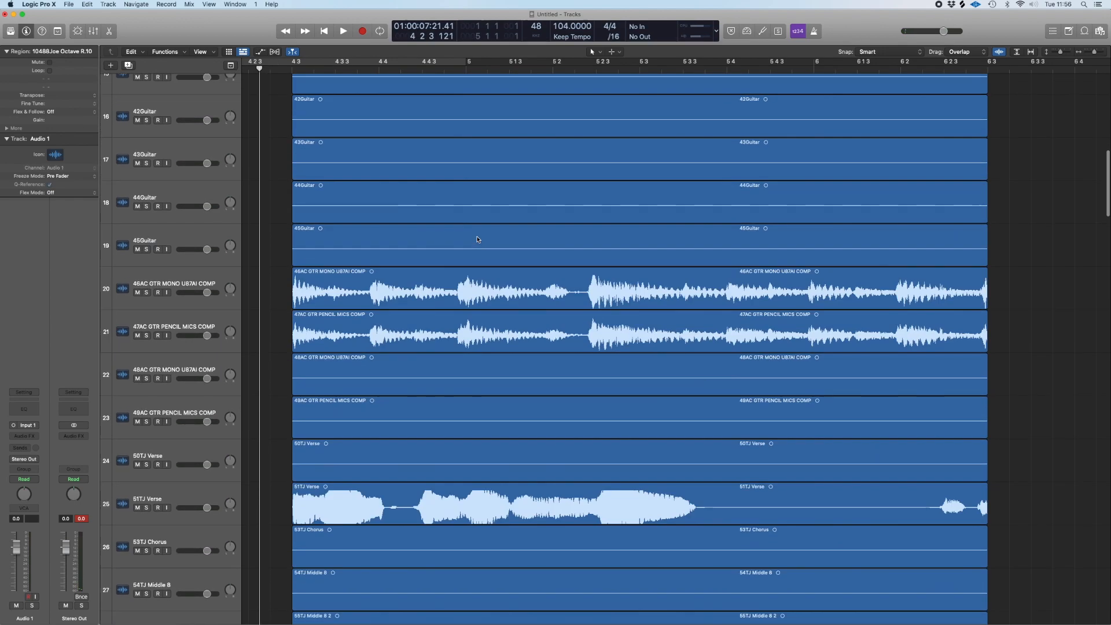
key(super+Up)
key(super+Up)
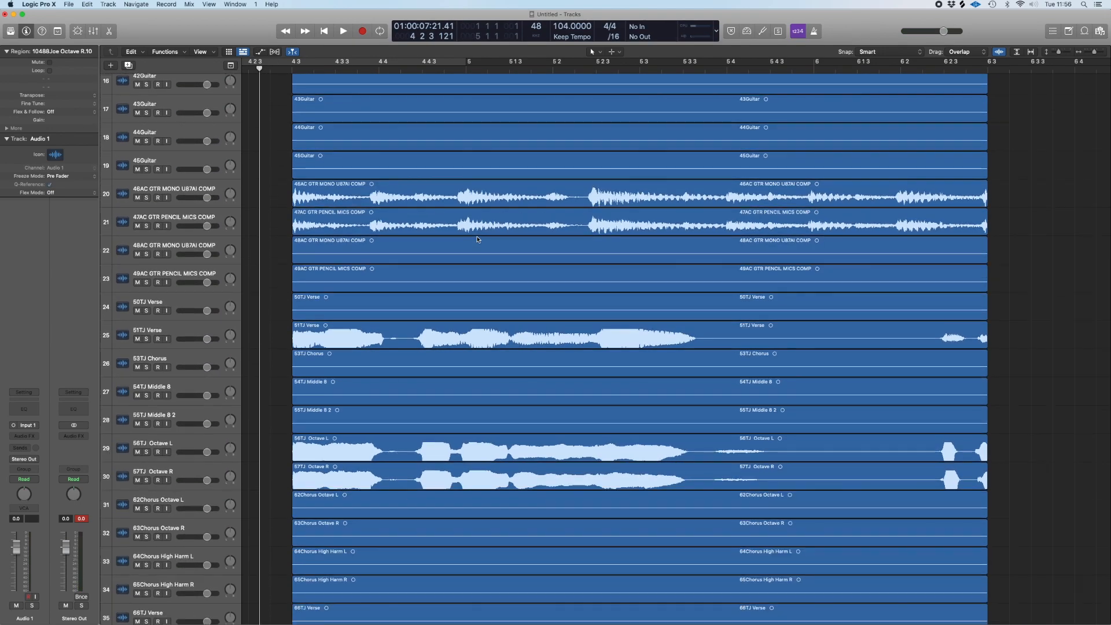
scroll(682, 442, down, 2)
scroll(682, 443, down, 10)
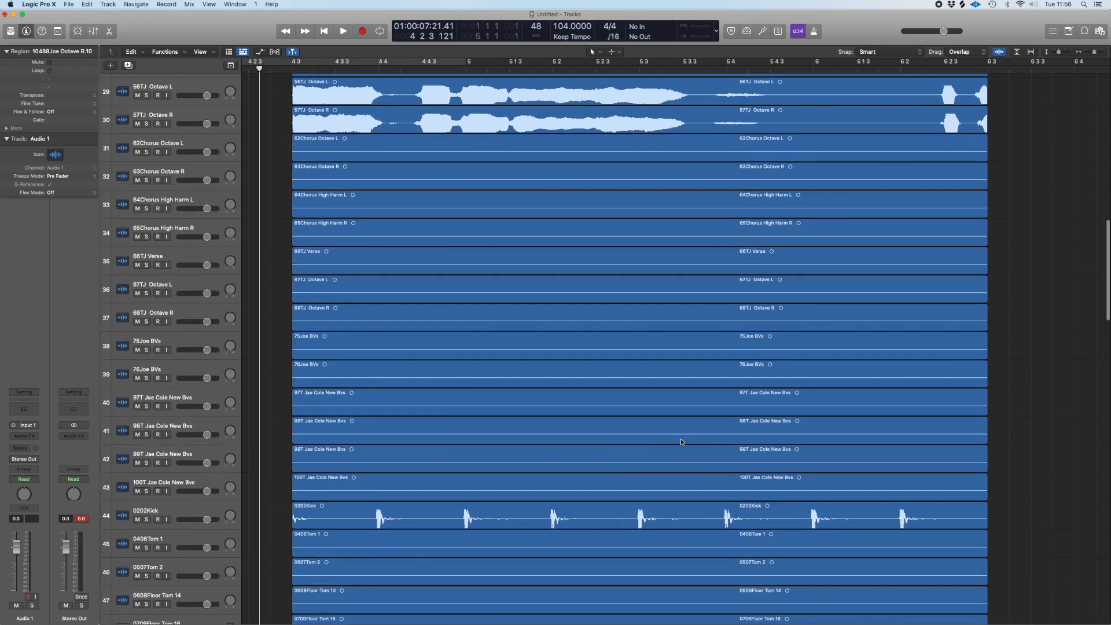
scroll(682, 442, down, 8)
scroll(682, 443, down, 20)
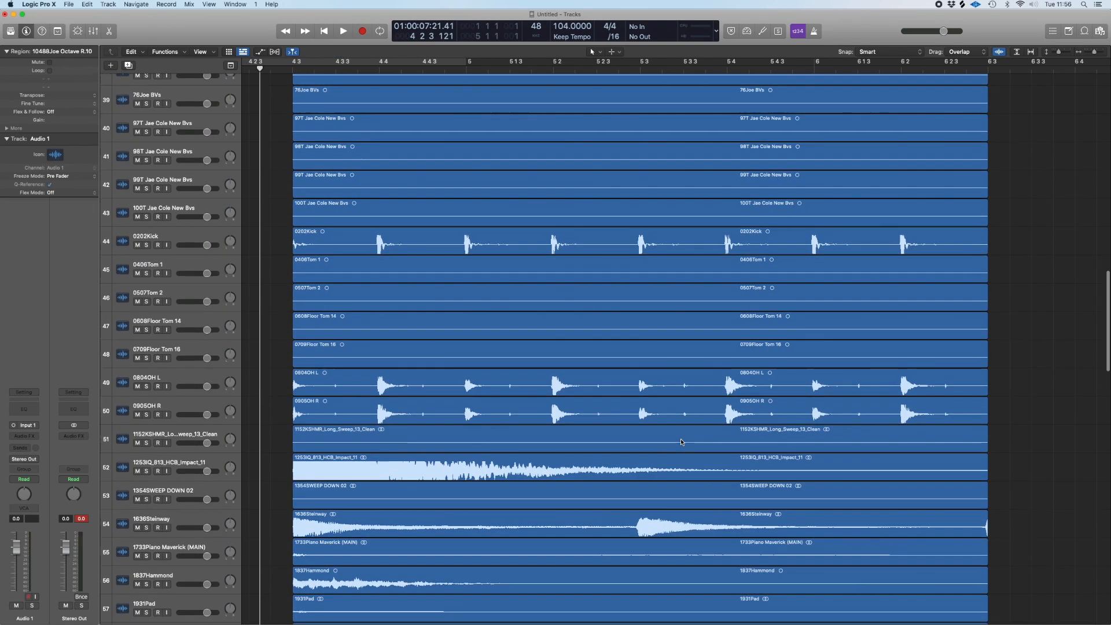
scroll(682, 442, down, 20)
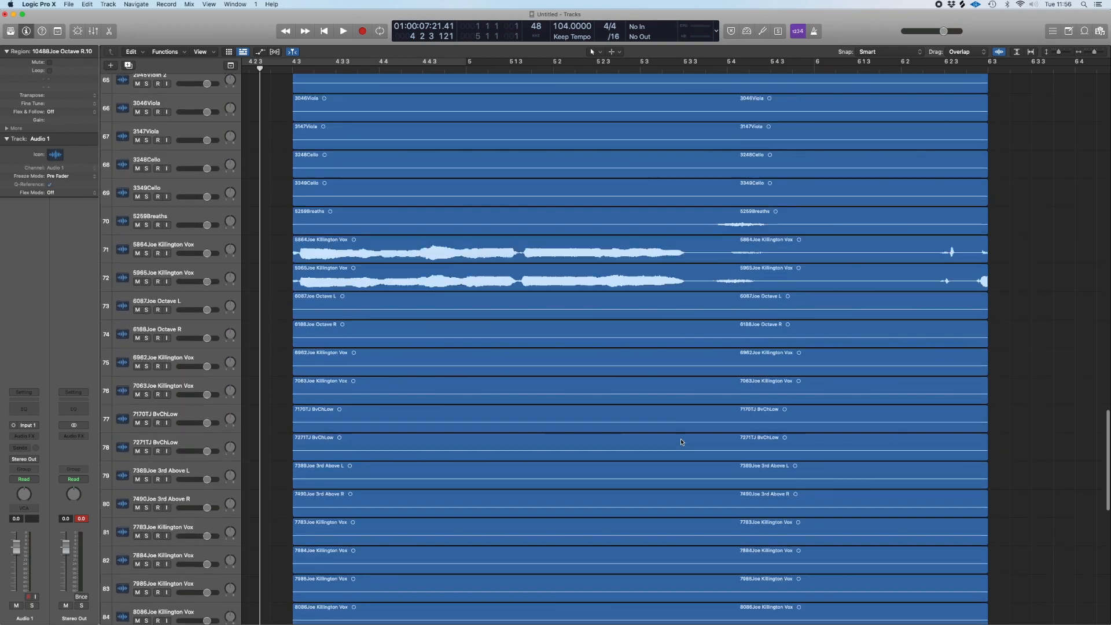
scroll(682, 443, up, 20)
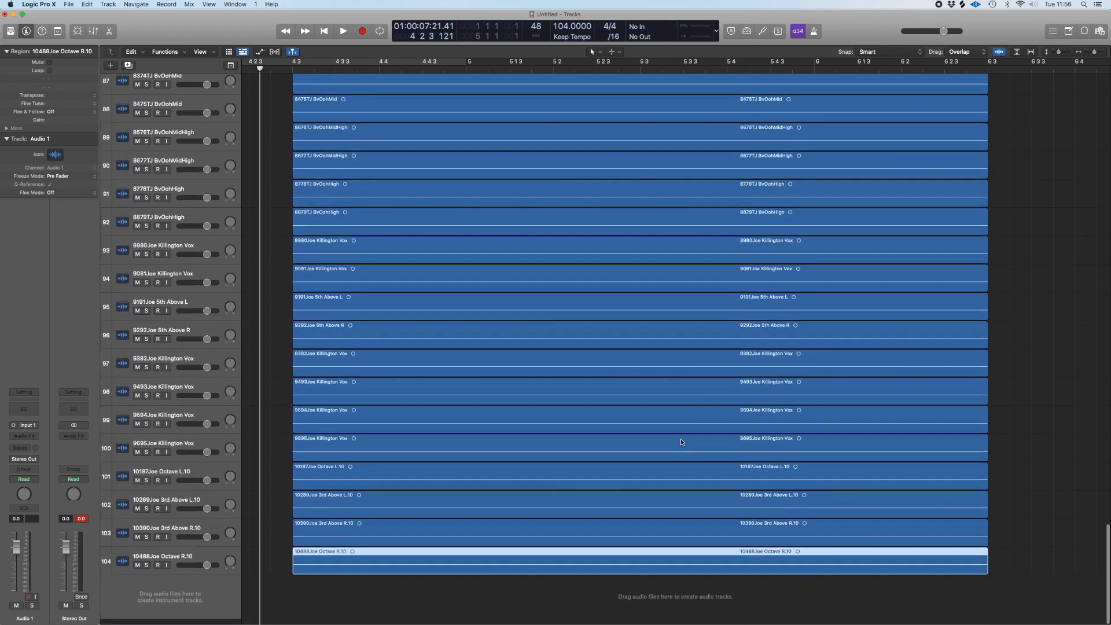
scroll(682, 443, up, 20)
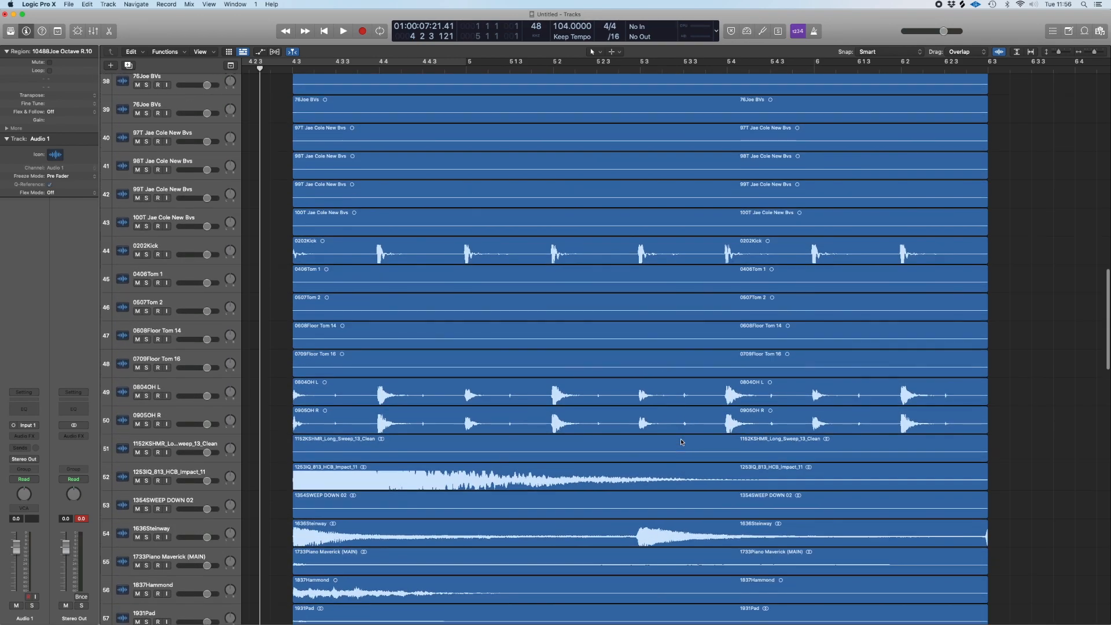